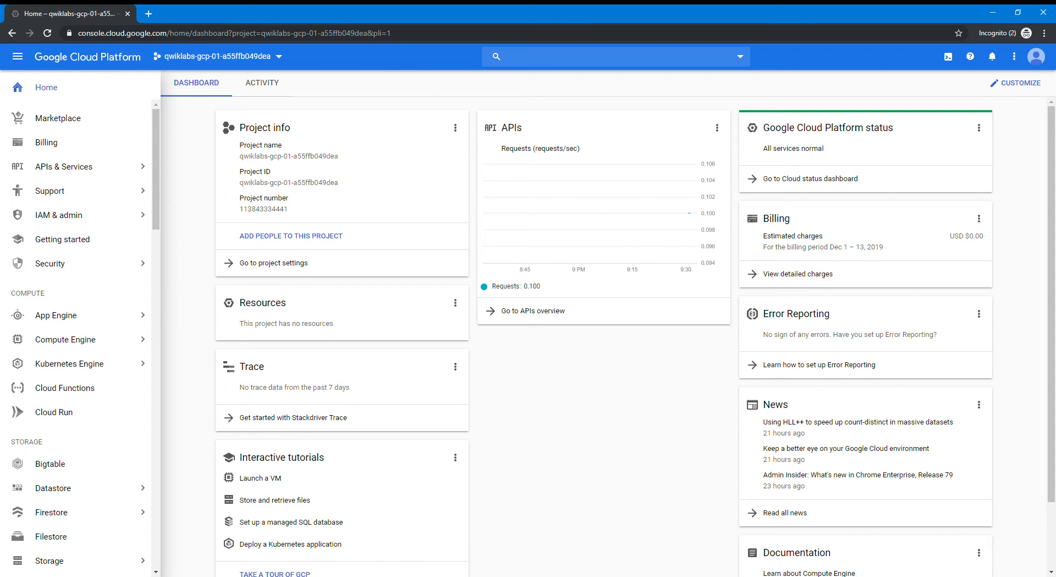
Open the list of VPC networks for the current project.
{"action": "left_click", "coordinate": [19, 57]}
{"action": "left_click", "coordinate": [18, 57]}
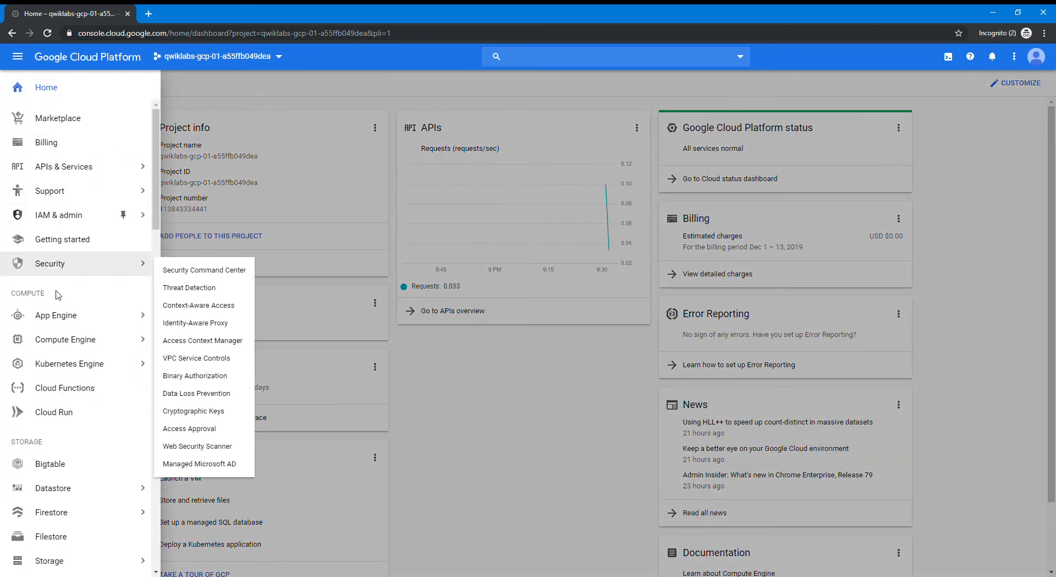
{"action": "scroll", "coordinate": [63, 397], "scroll_direction": "down", "scroll_amount": 6}
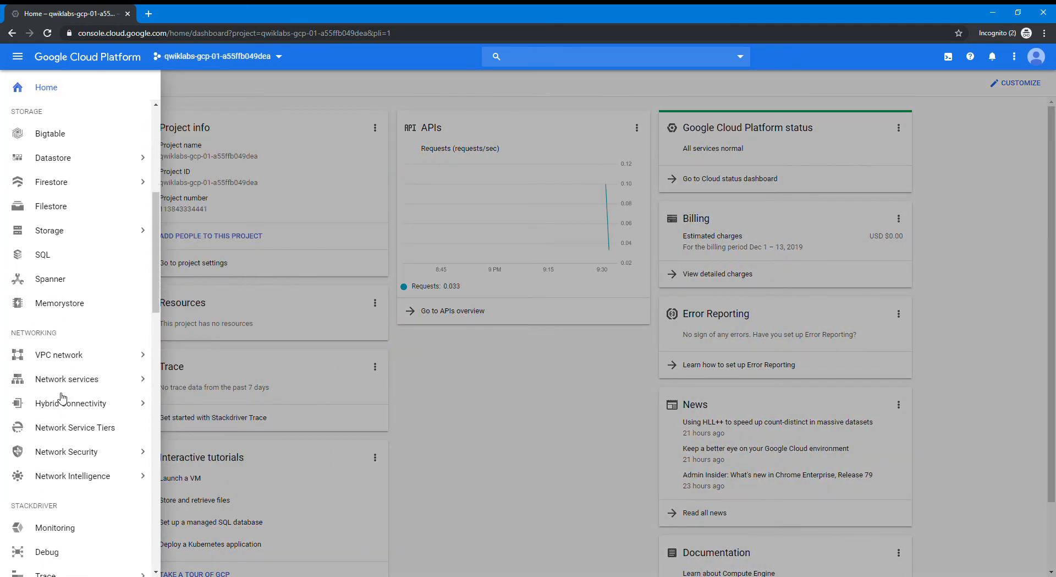
{"action": "mouse_move", "coordinate": [70, 358]}
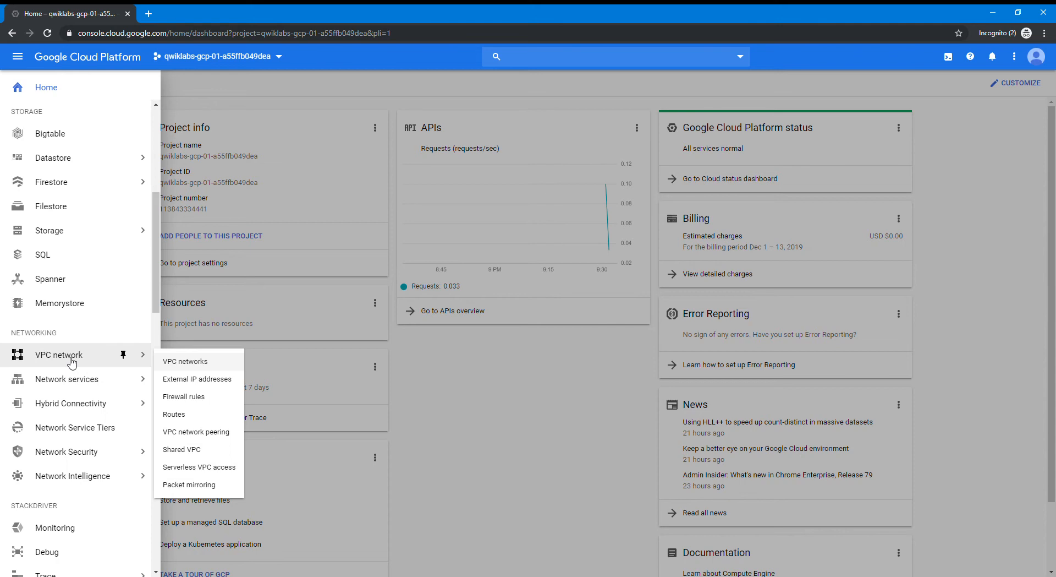
{"action": "left_click", "coordinate": [177, 362]}
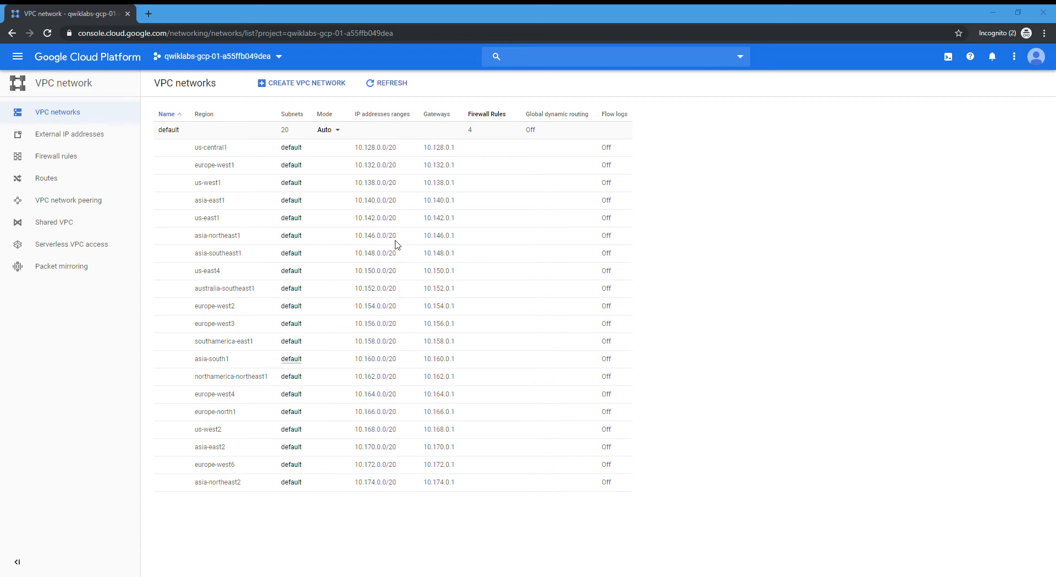
Open the project's routes list and show 100 rows per page.
{"action": "left_click", "coordinate": [47, 181]}
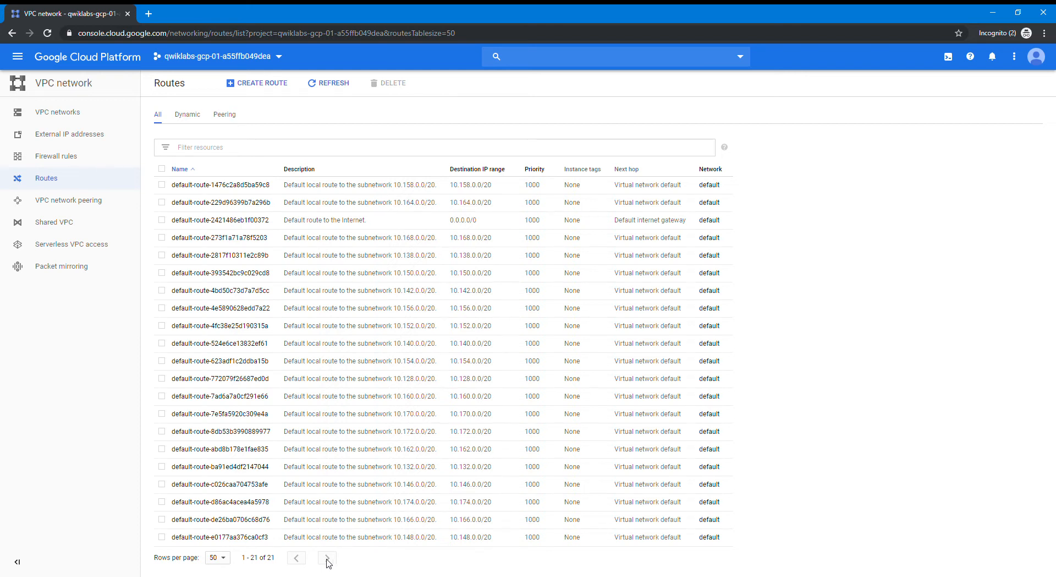
{"action": "left_click", "coordinate": [223, 557]}
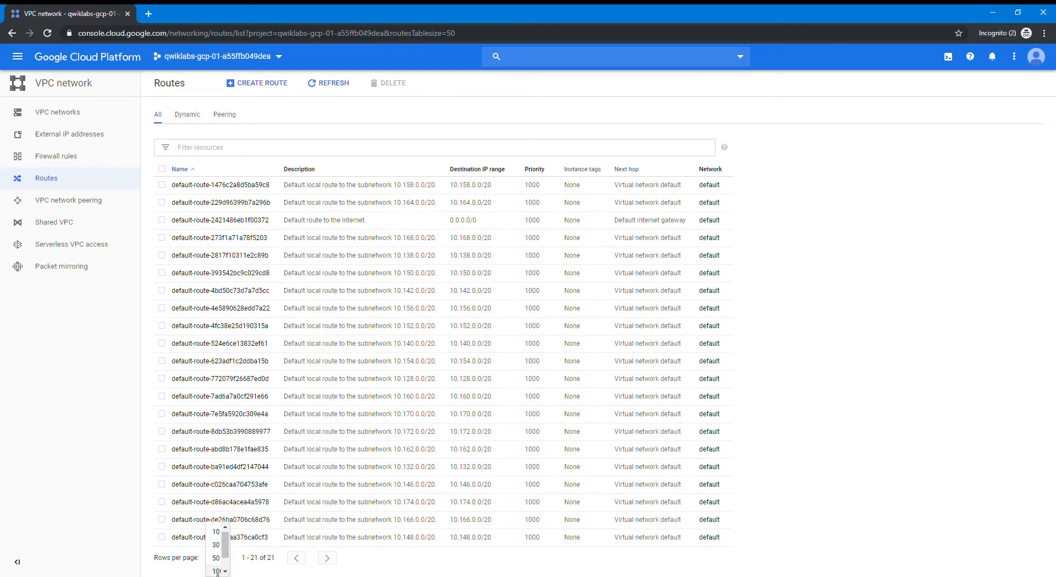
{"action": "left_click", "coordinate": [216, 570]}
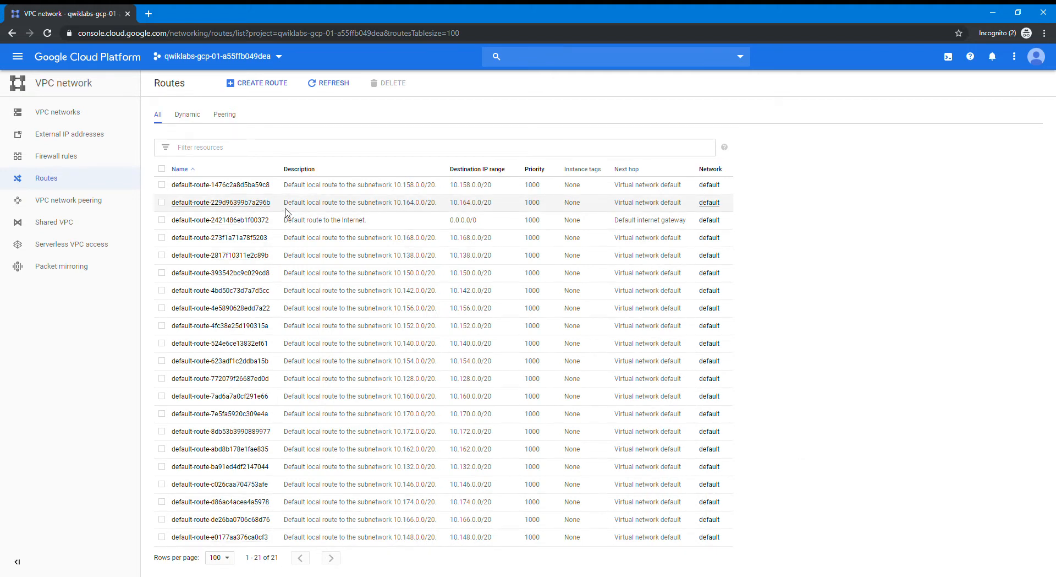
Examine the details of the route for subnetwork 10.158.0.0/20 and the default internet route's entry in the routes list.
{"action": "left_click", "coordinate": [227, 185]}
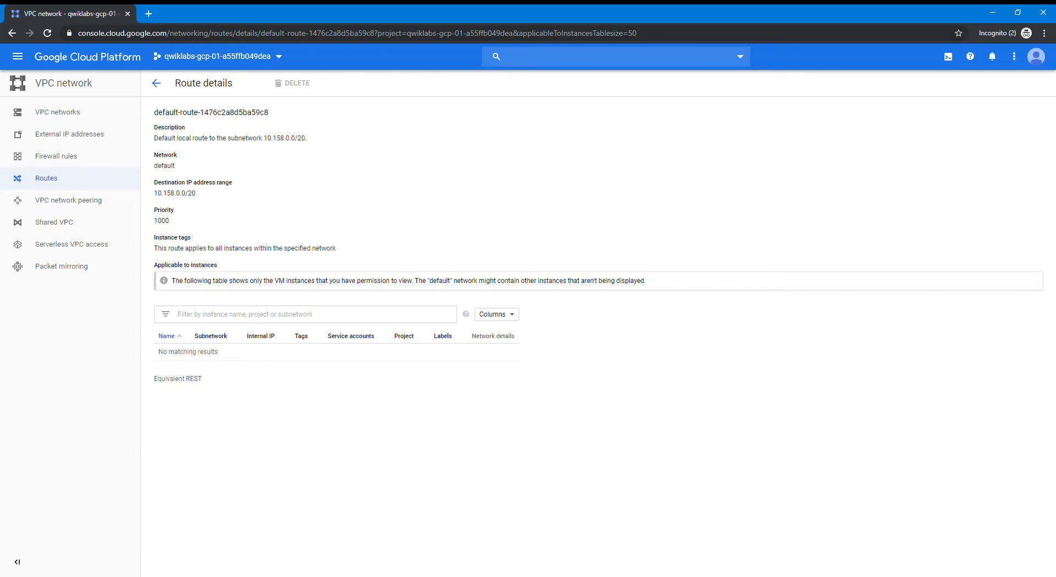
{"action": "left_click", "coordinate": [157, 84]}
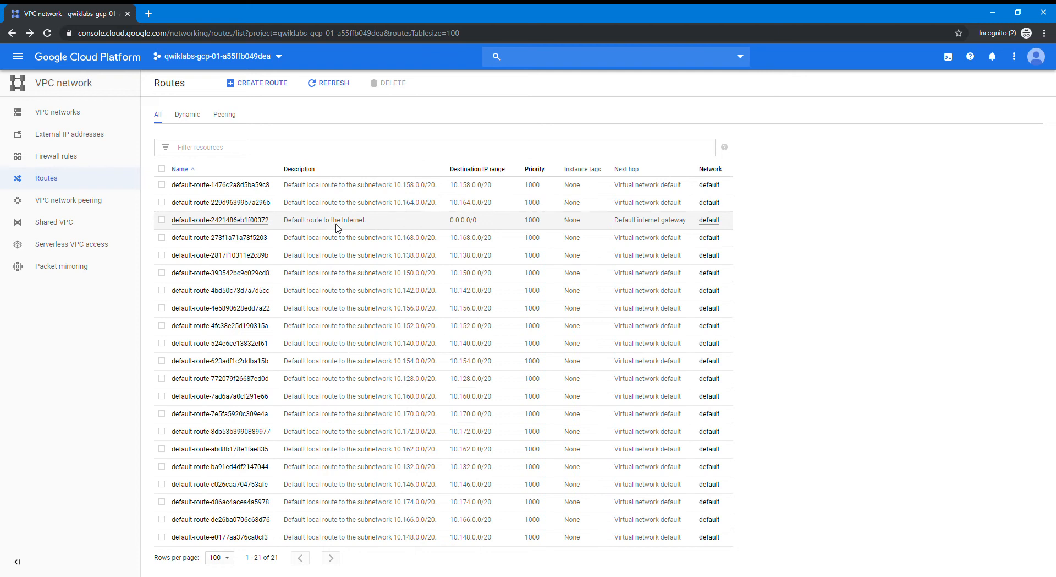
{"action": "left_click_drag", "start_coordinate": [450, 225], "coordinate": [762, 226]}
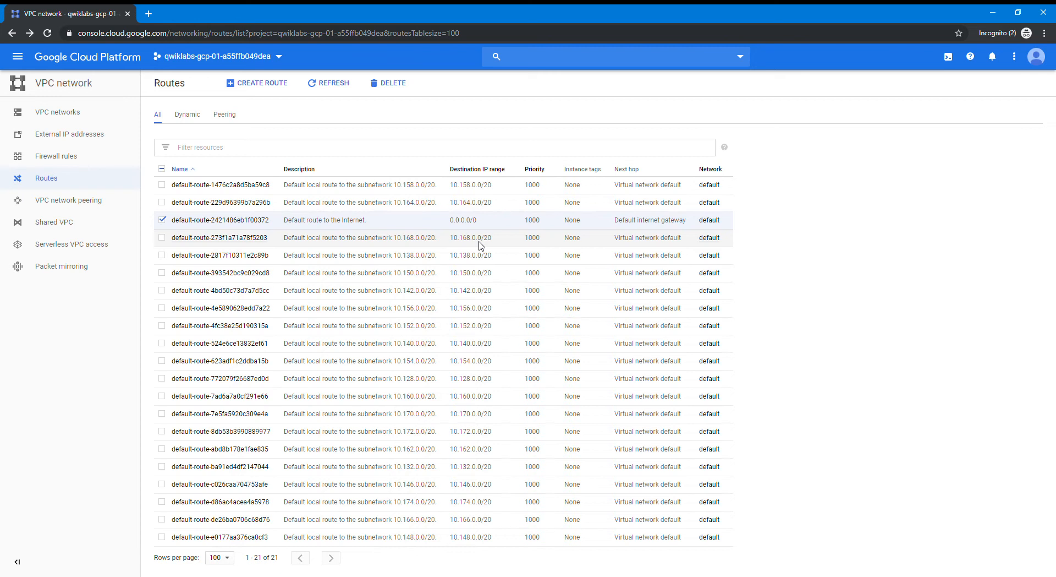
{"action": "left_click", "coordinate": [162, 220]}
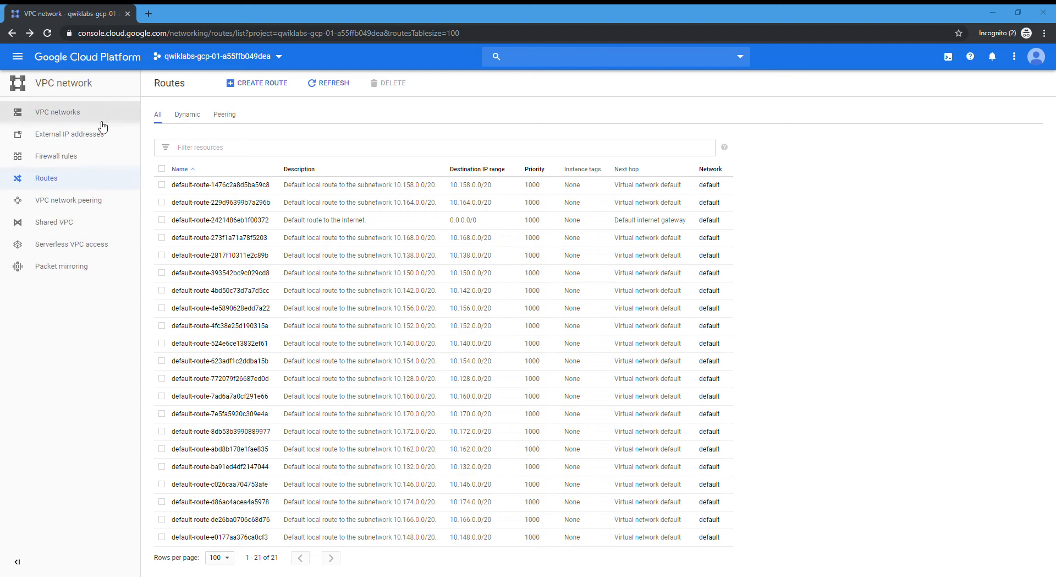
Delete all four firewall rules of the default network: default-allow-icmp, default-allow-internal, default-allow-rdp and default-allow-ssh.
{"action": "left_click", "coordinate": [69, 159]}
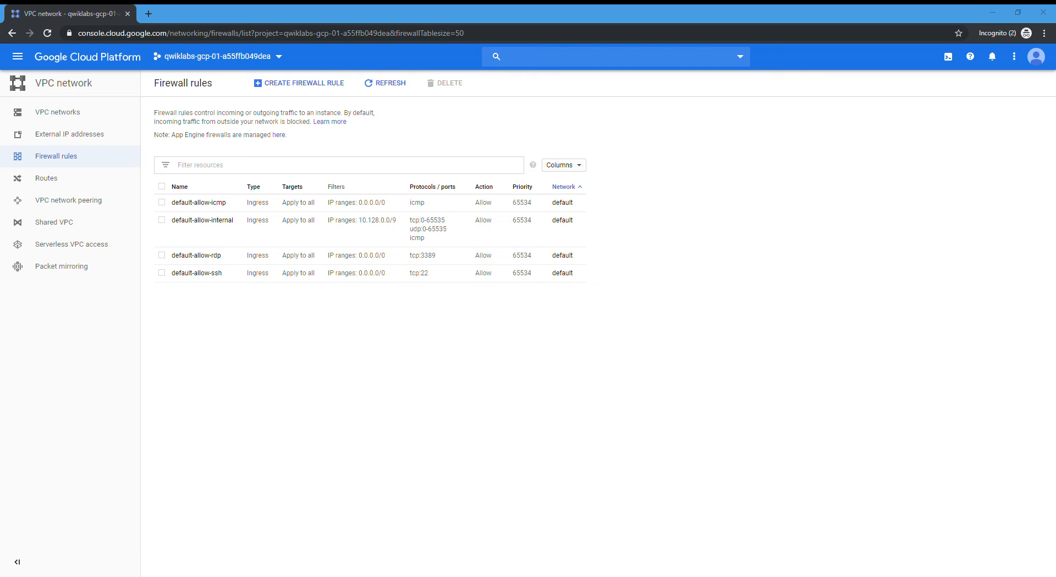
{"action": "left_click", "coordinate": [66, 160]}
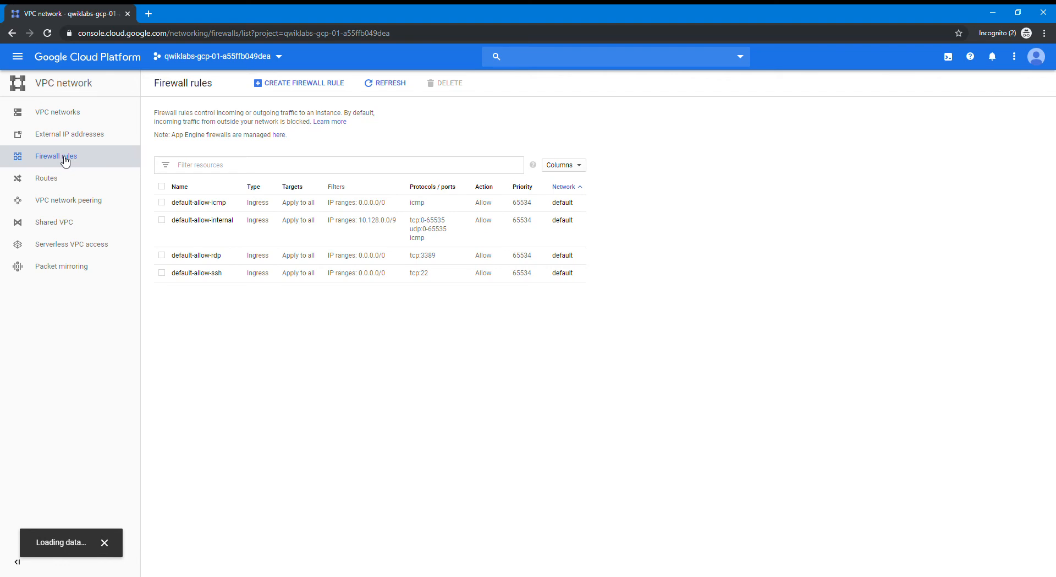
{"action": "left_click", "coordinate": [162, 186]}
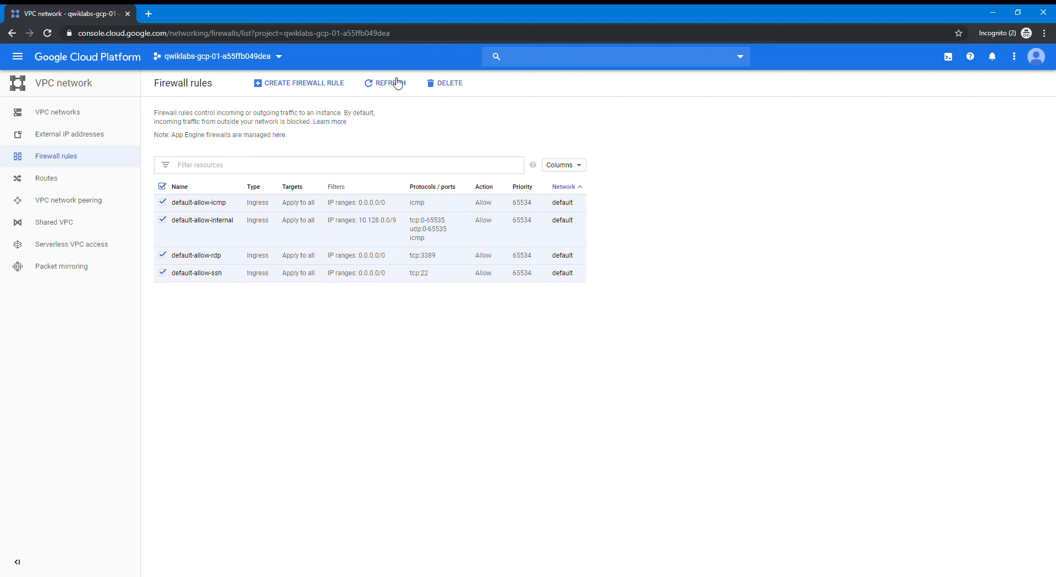
{"action": "left_click", "coordinate": [442, 83]}
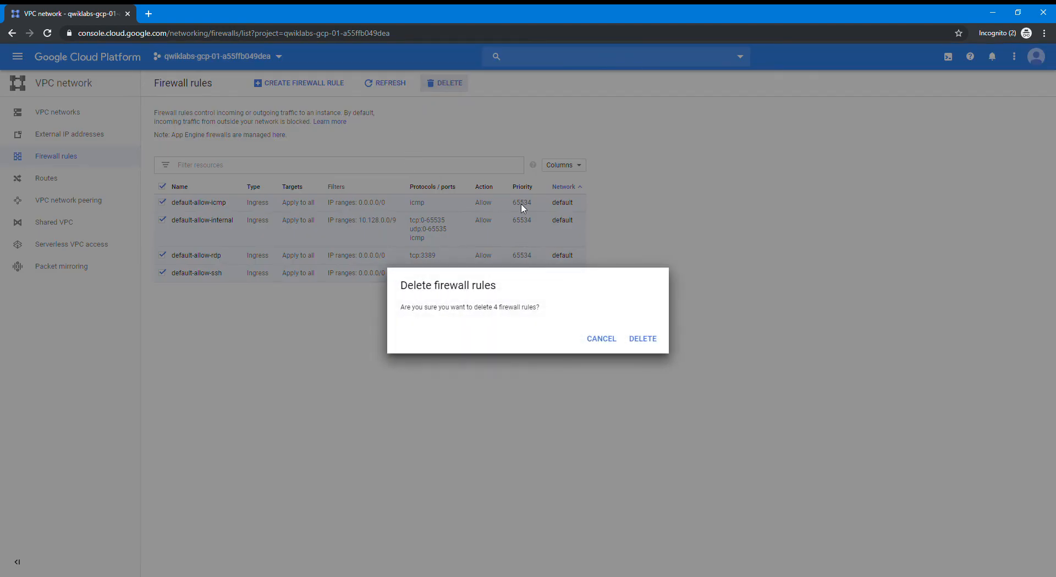
{"action": "left_click", "coordinate": [647, 336]}
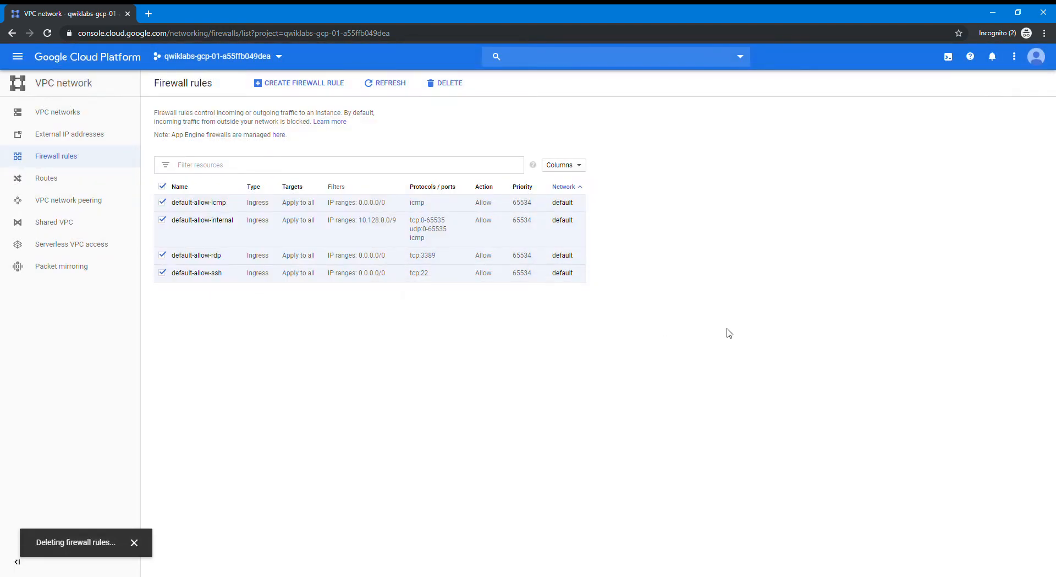
Check the notifications for the firewall rule deletions and refresh the firewall rules list.
{"action": "left_click", "coordinate": [388, 84]}
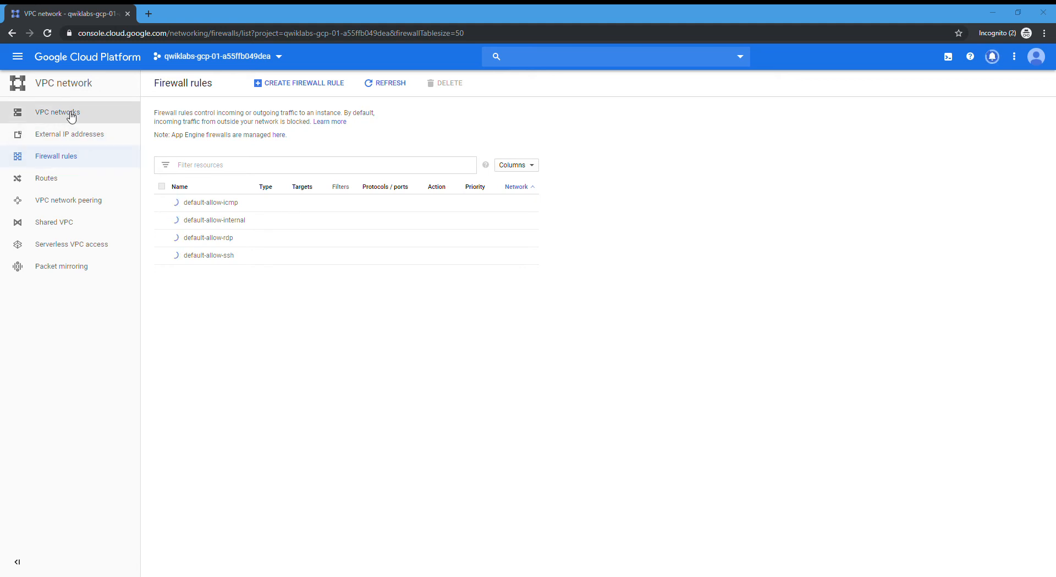
{"action": "left_click", "coordinate": [392, 83]}
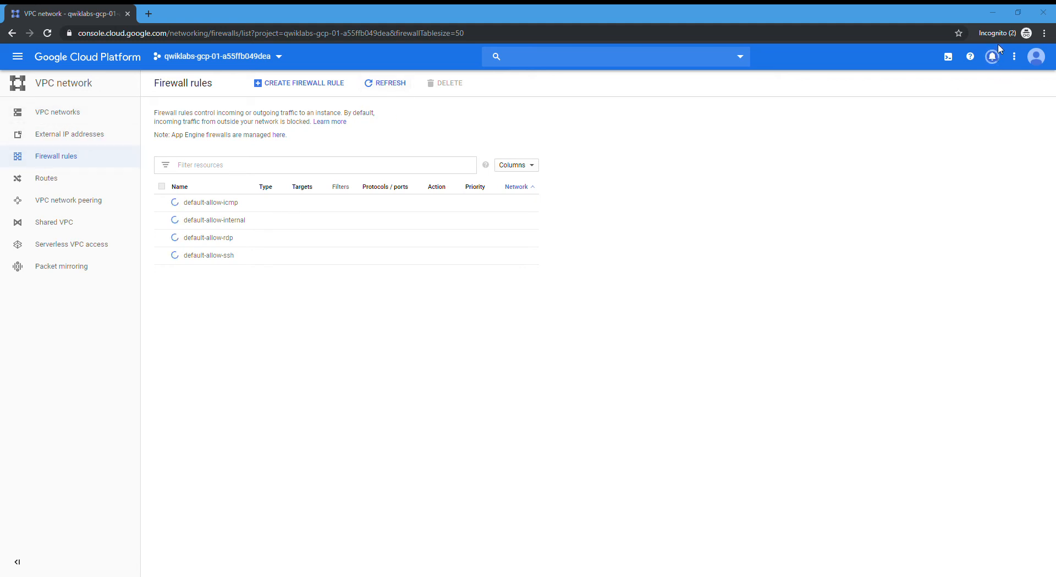
{"action": "left_click", "coordinate": [993, 56]}
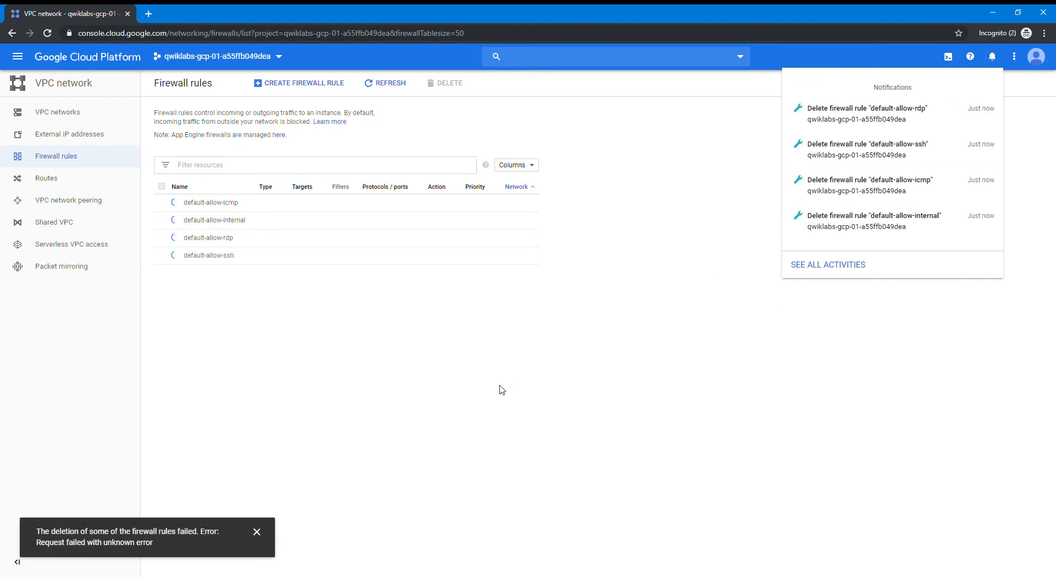
{"action": "left_click", "coordinate": [498, 355]}
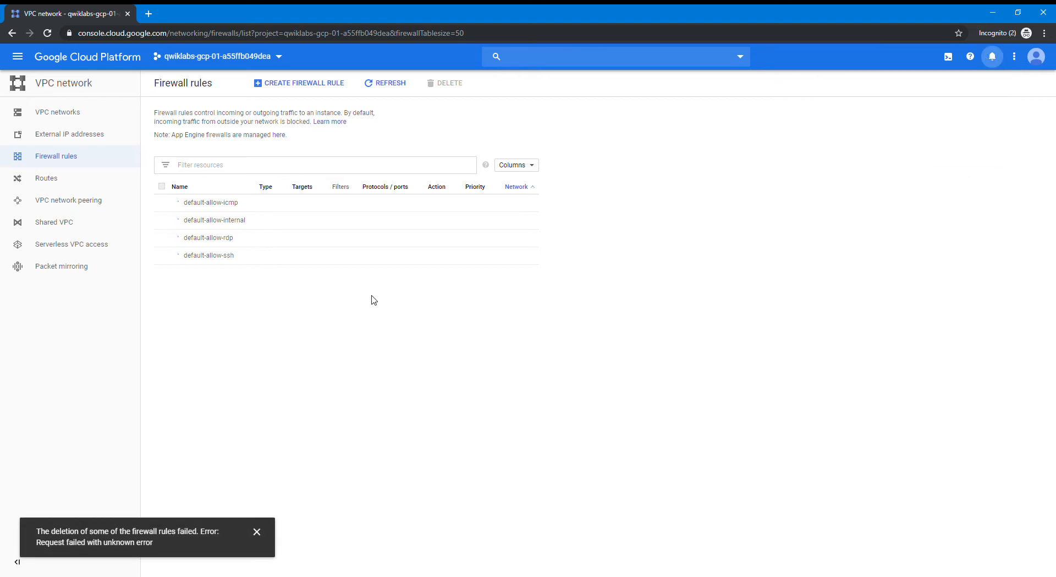
{"action": "left_click", "coordinate": [384, 82]}
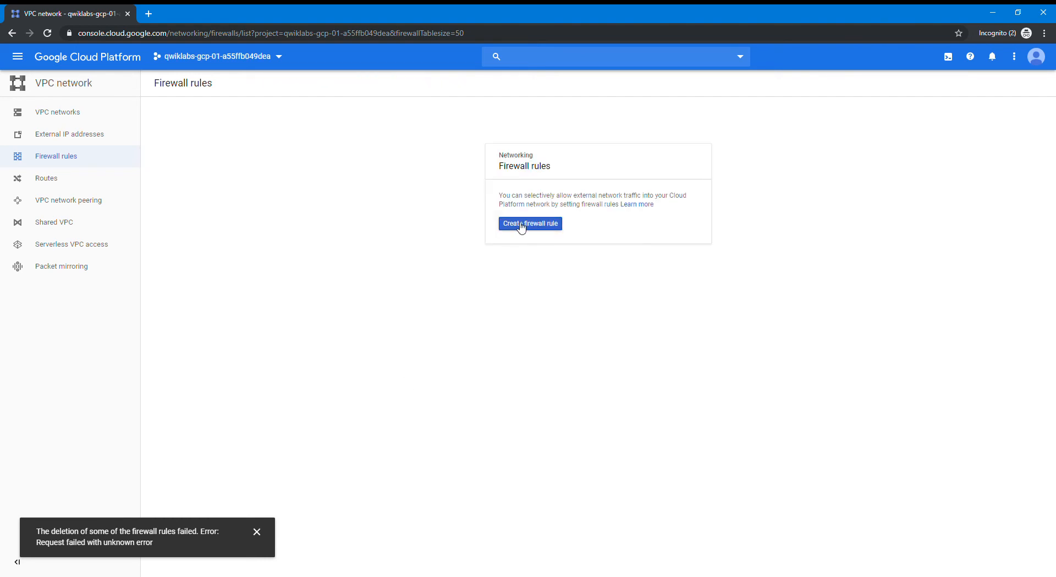
Delete the default VPC network and refresh the list of VPC networks.
{"action": "left_click", "coordinate": [70, 111]}
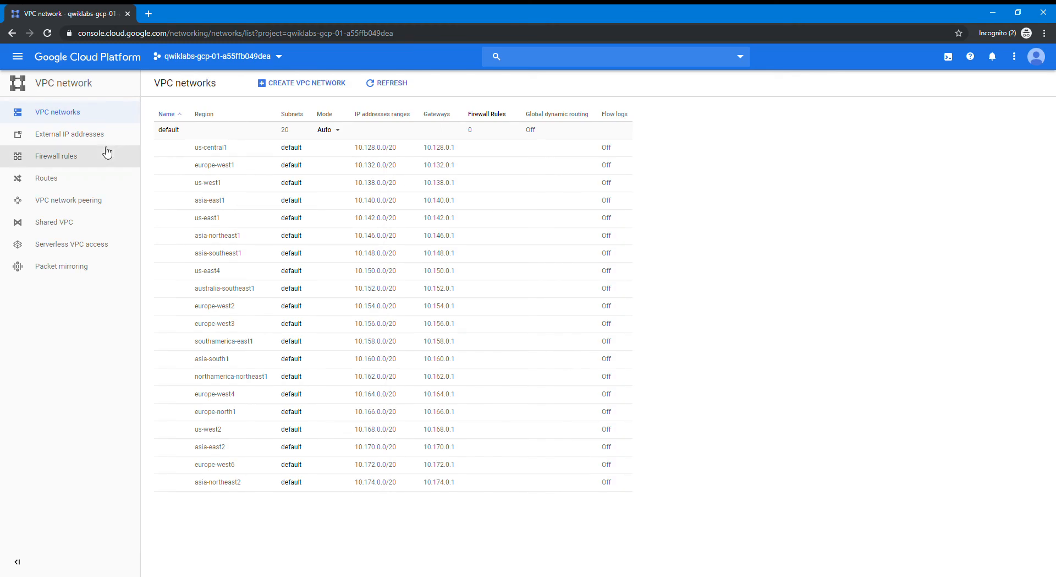
{"action": "left_click", "coordinate": [169, 130]}
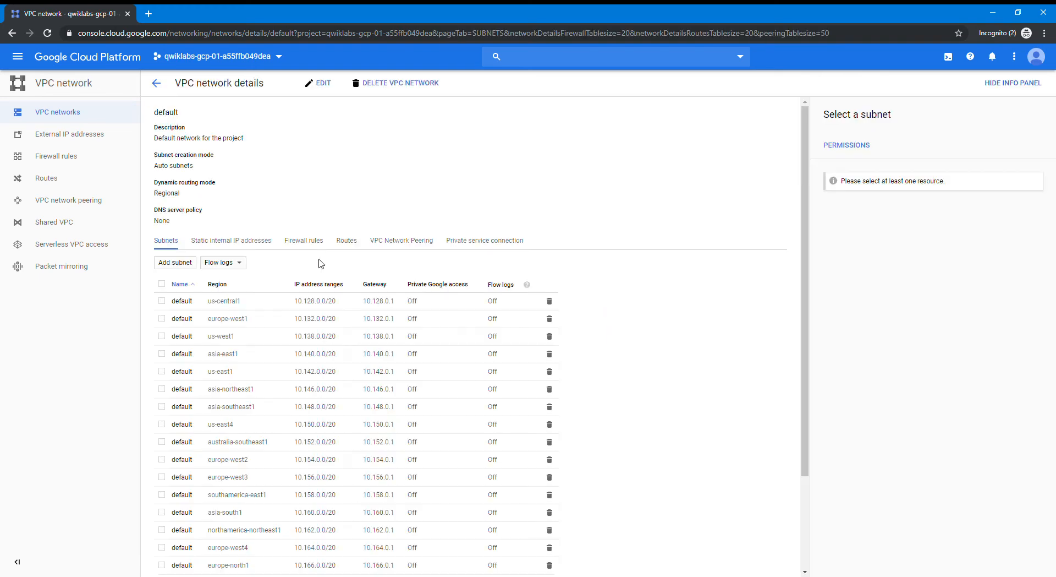
{"action": "left_click", "coordinate": [377, 88]}
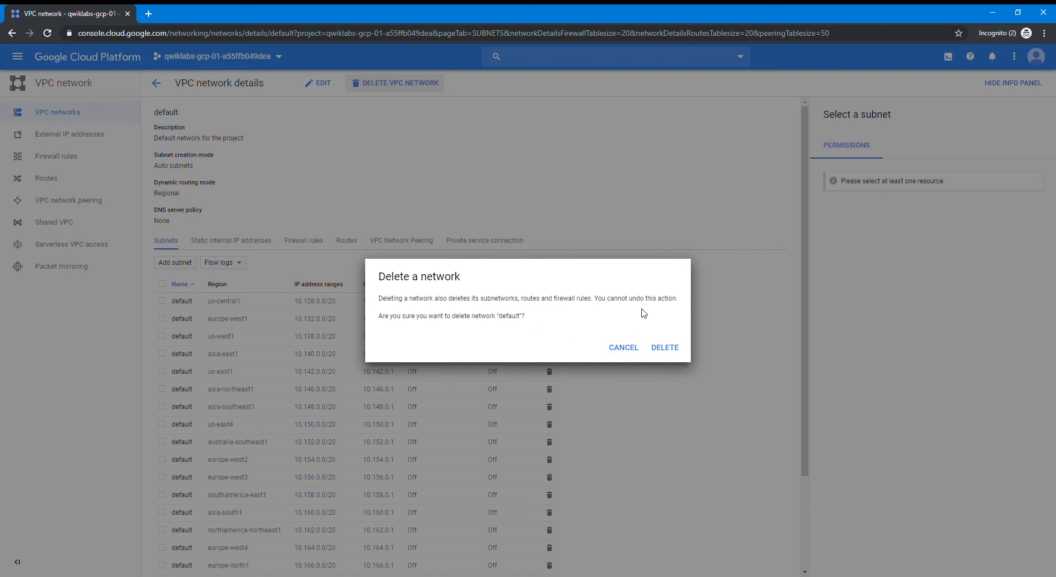
{"action": "left_click", "coordinate": [663, 350]}
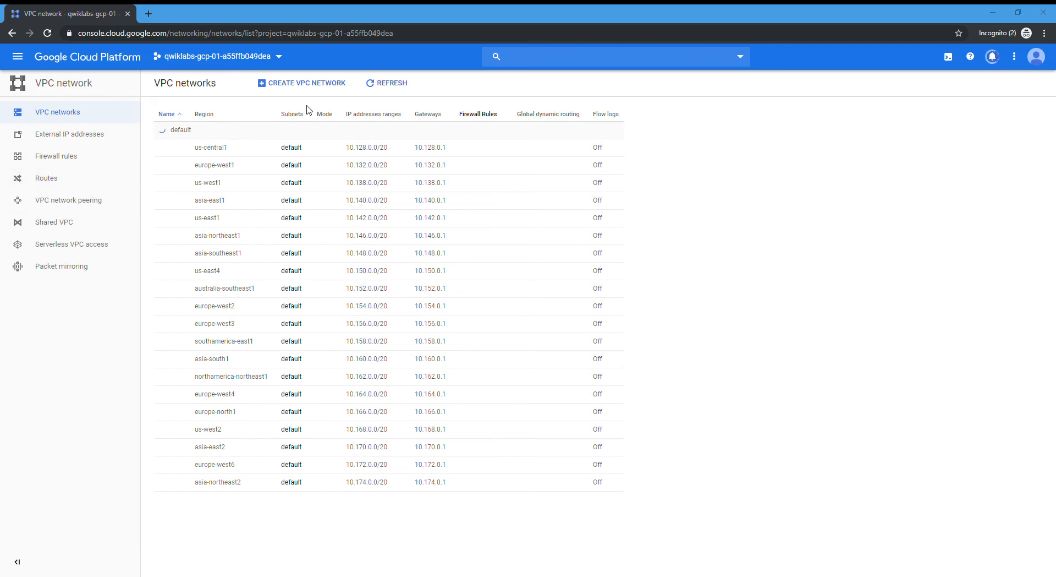
{"action": "left_click", "coordinate": [391, 87]}
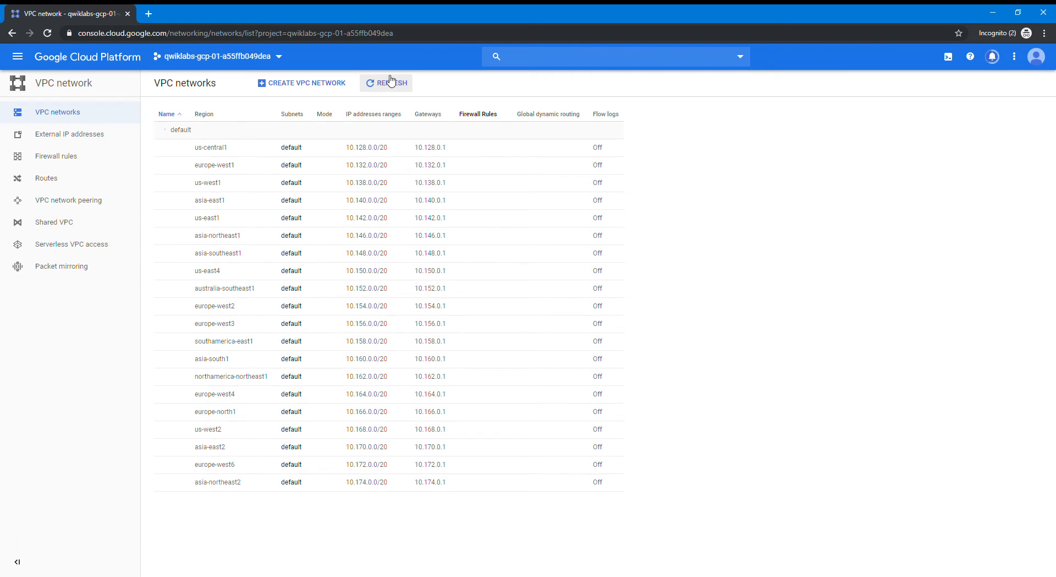
{"action": "left_click", "coordinate": [387, 88]}
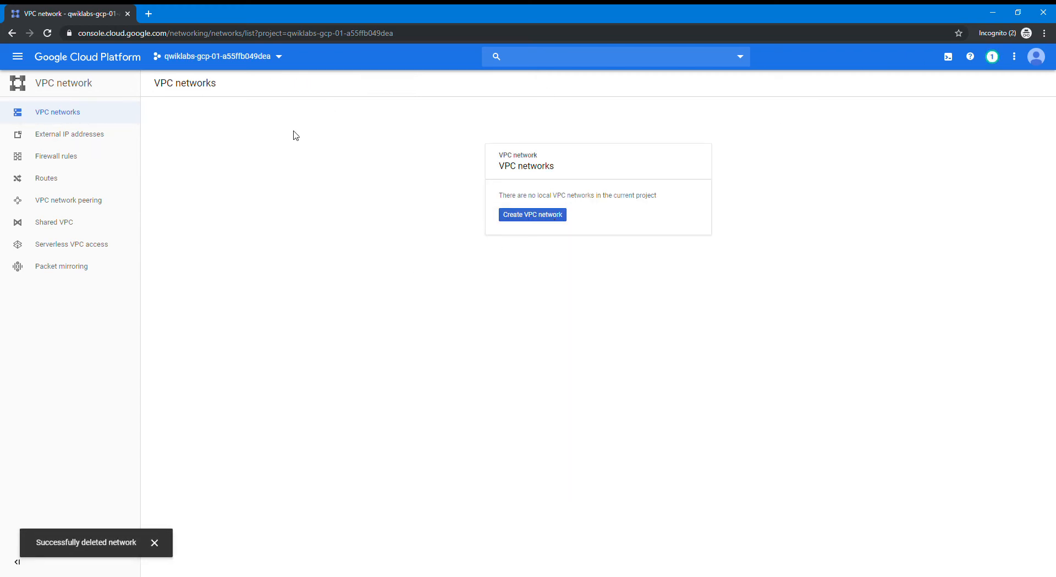
Check the project's routes, network peering and firewall rules, and return to the VPC networks list.
{"action": "left_click", "coordinate": [50, 182]}
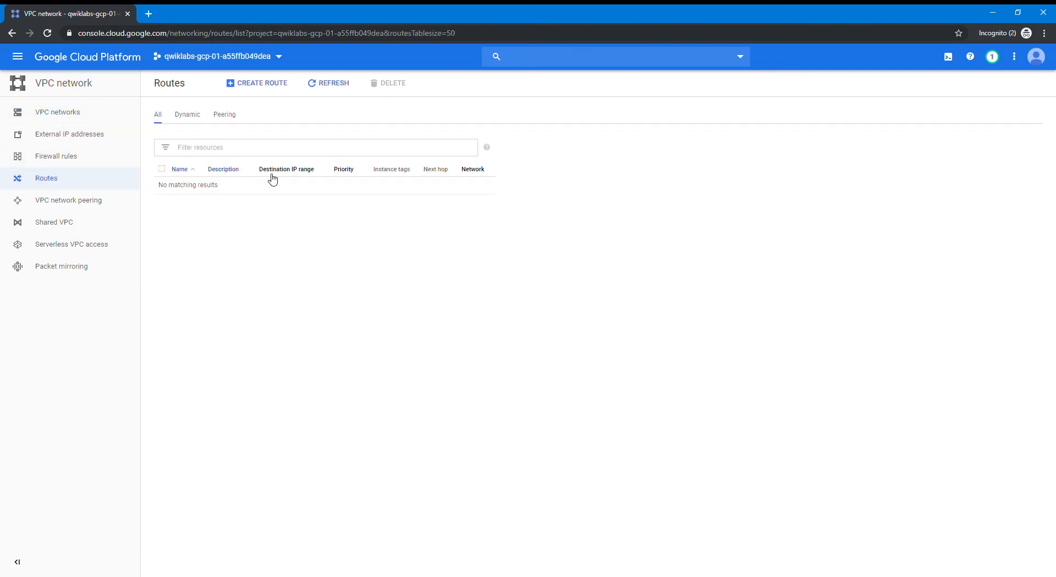
{"action": "left_click", "coordinate": [60, 205]}
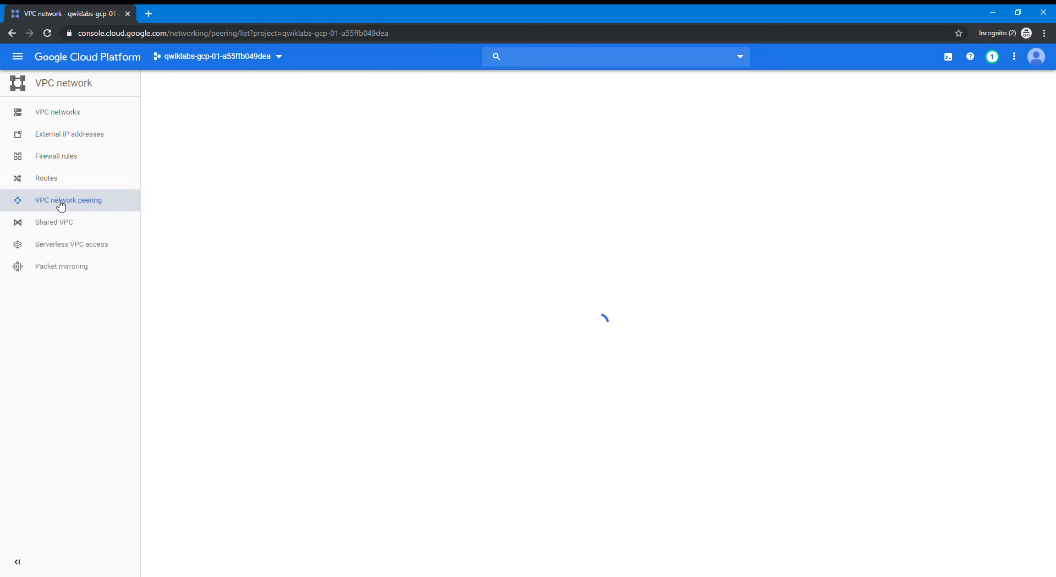
{"action": "left_click", "coordinate": [53, 162]}
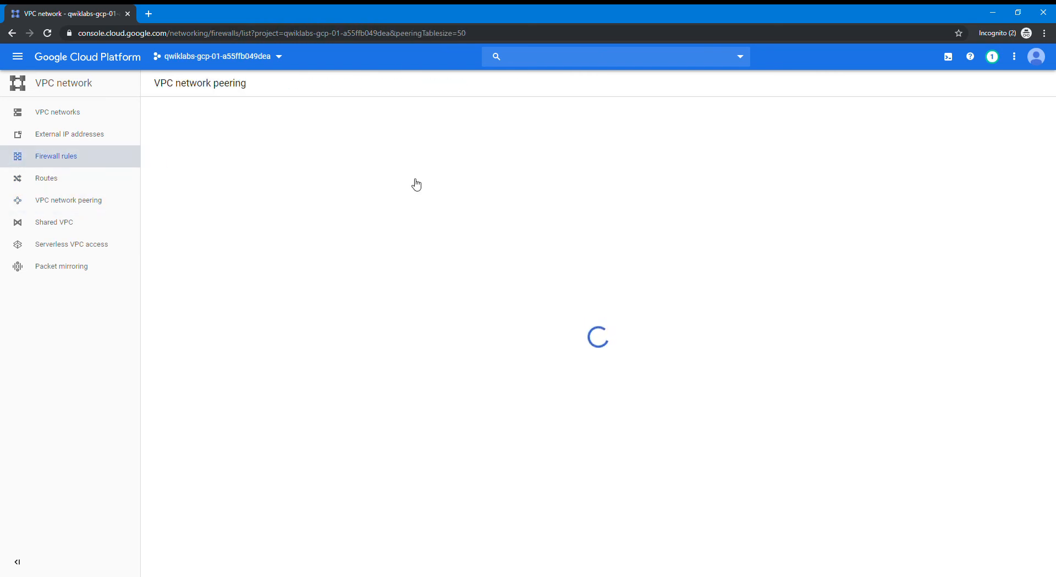
{"action": "left_click", "coordinate": [53, 108]}
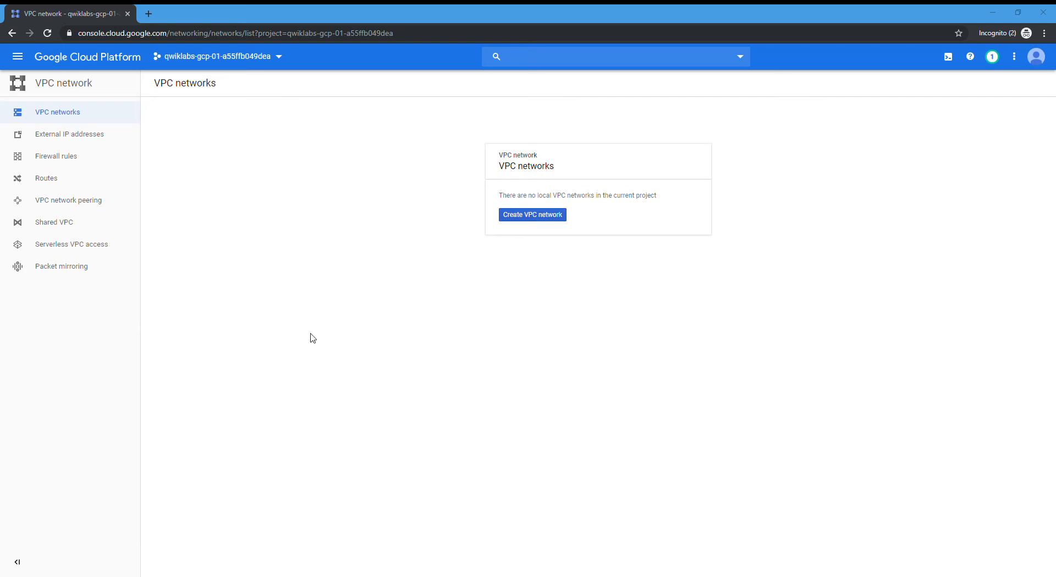
{"action": "left_click", "coordinate": [279, 336]}
Open the Compute Engine VM instances page and start creating a new VM instance.
{"action": "left_click", "coordinate": [20, 57]}
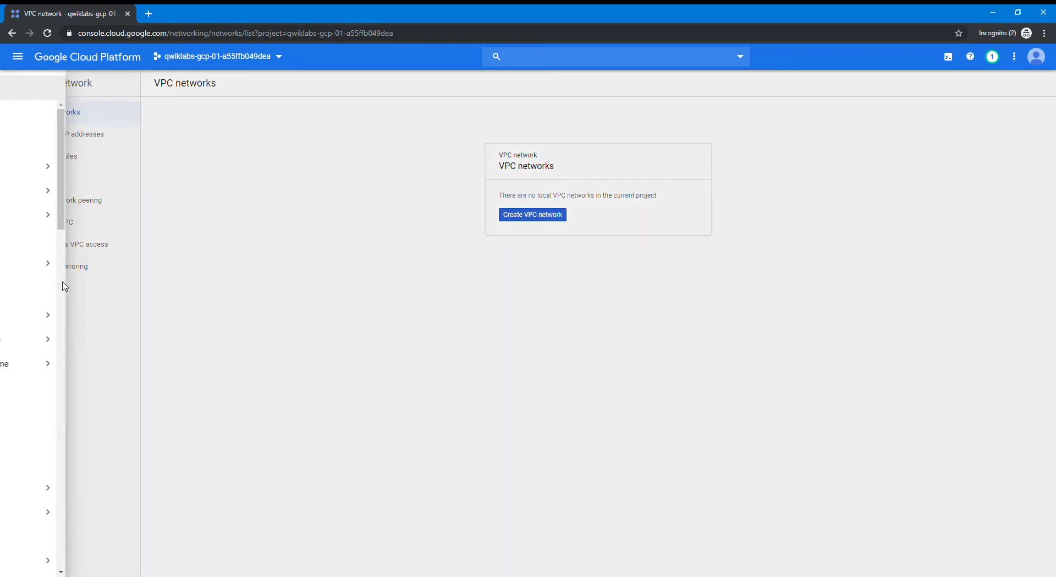
{"action": "mouse_move", "coordinate": [60, 317]}
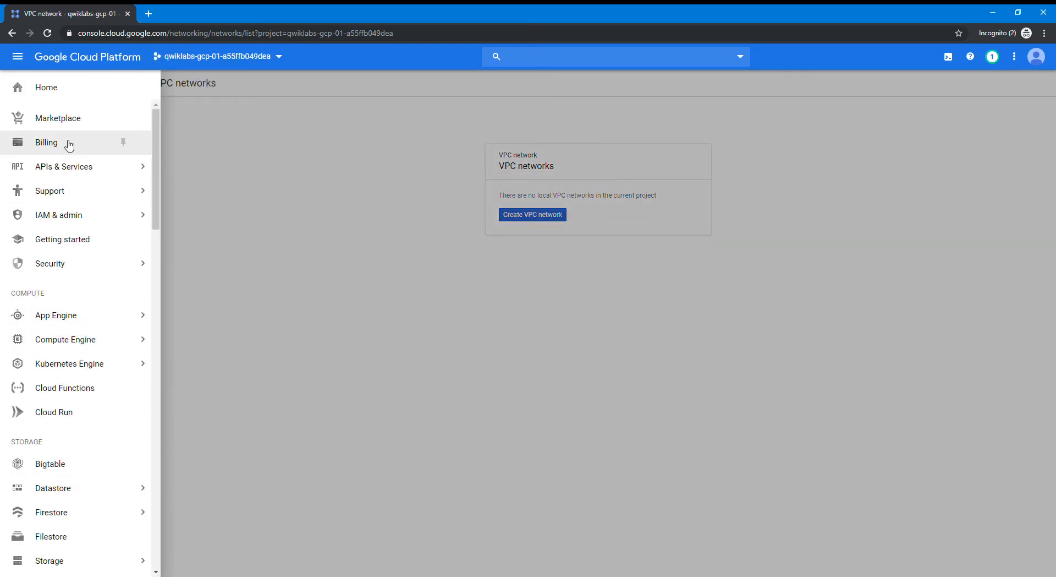
{"action": "scroll", "coordinate": [55, 330], "scroll_direction": "down", "scroll_amount": 3}
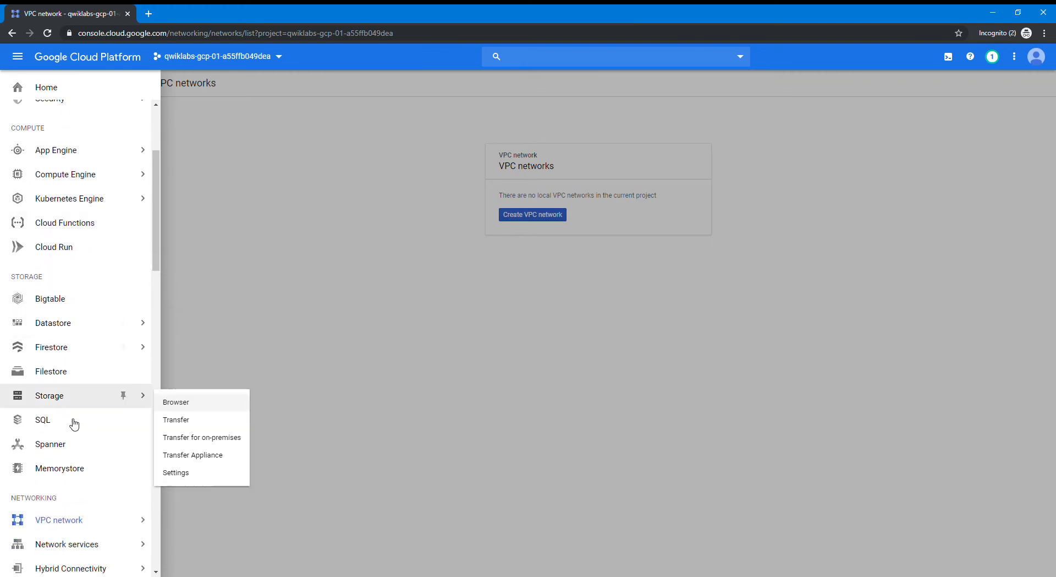
{"action": "scroll", "coordinate": [74, 424], "scroll_direction": "down", "scroll_amount": 4}
{"action": "scroll", "coordinate": [85, 346], "scroll_direction": "up", "scroll_amount": 6}
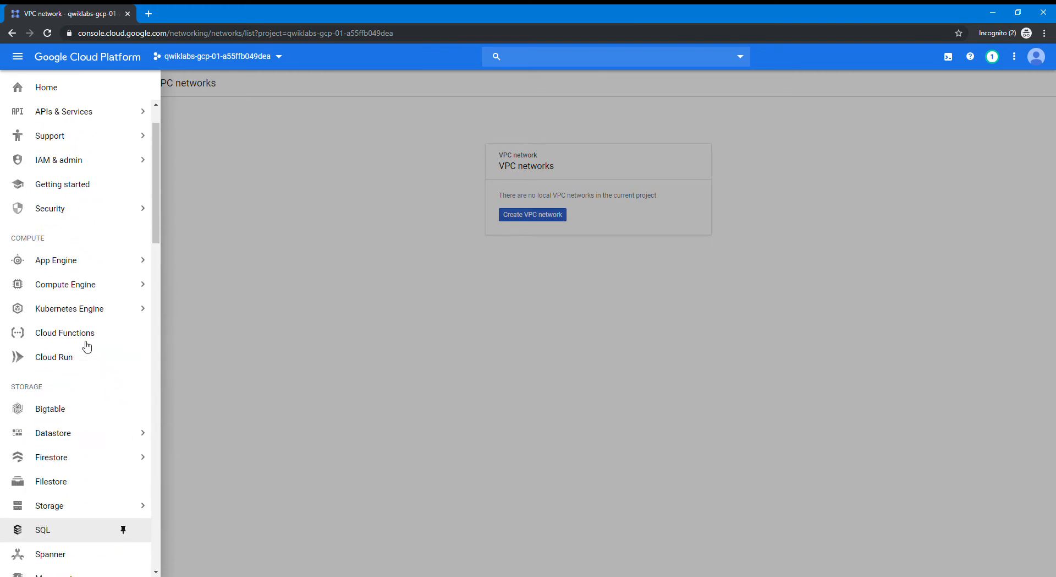
{"action": "scroll", "coordinate": [87, 345], "scroll_direction": "up", "scroll_amount": 1}
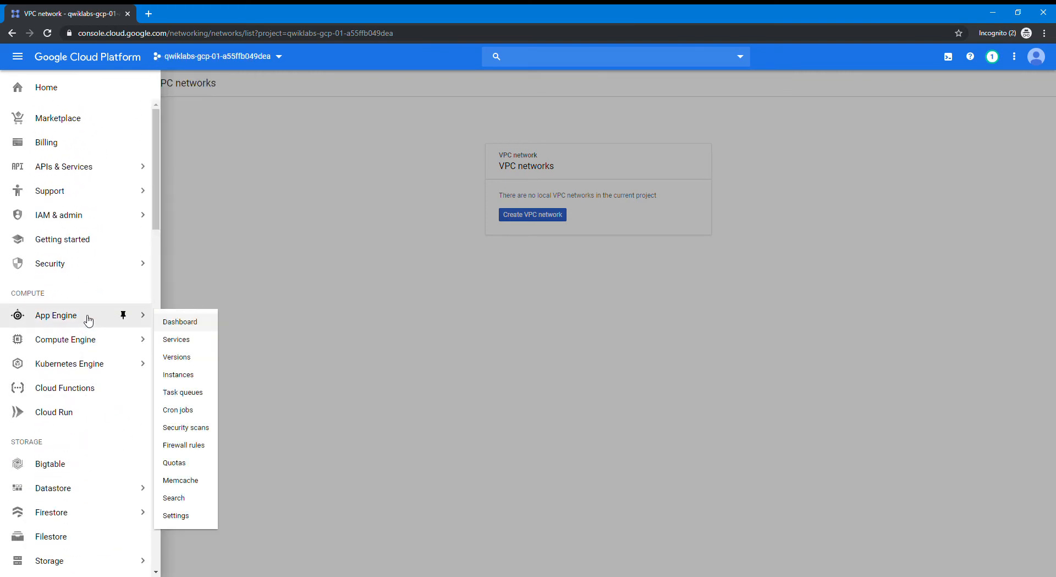
{"action": "mouse_move", "coordinate": [86, 344]}
{"action": "left_click", "coordinate": [173, 71]}
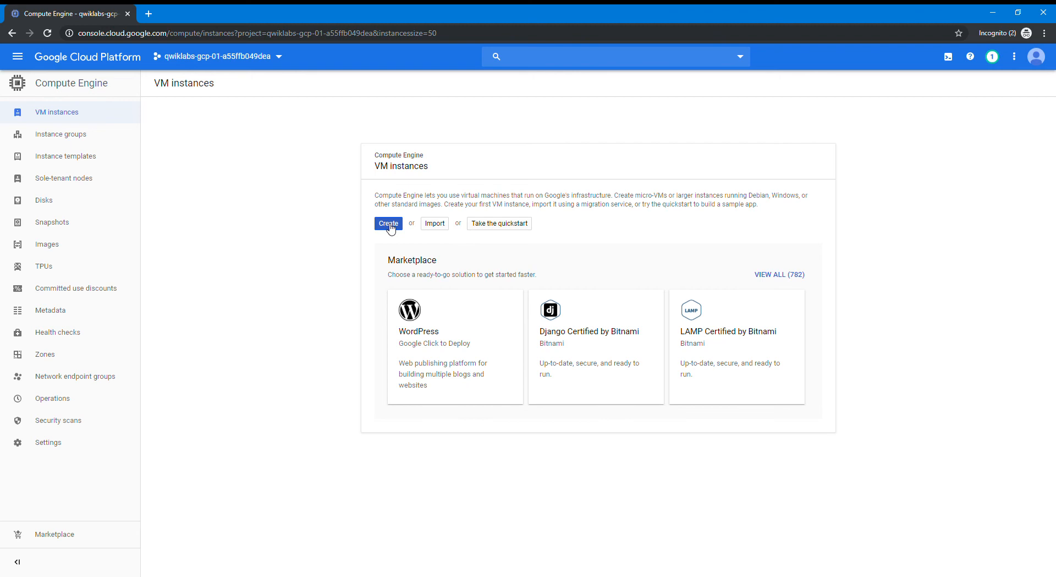
{"action": "left_click", "coordinate": [388, 223]}
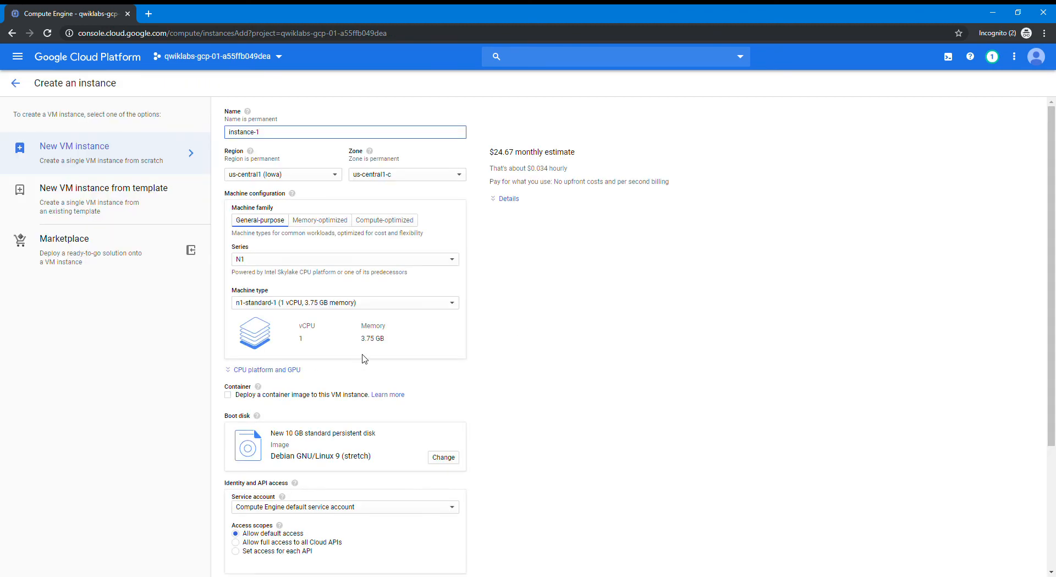
Review the boot disk, access, management and networking settings of the new VM instance.
{"action": "scroll", "coordinate": [422, 337], "scroll_direction": "down", "scroll_amount": 2}
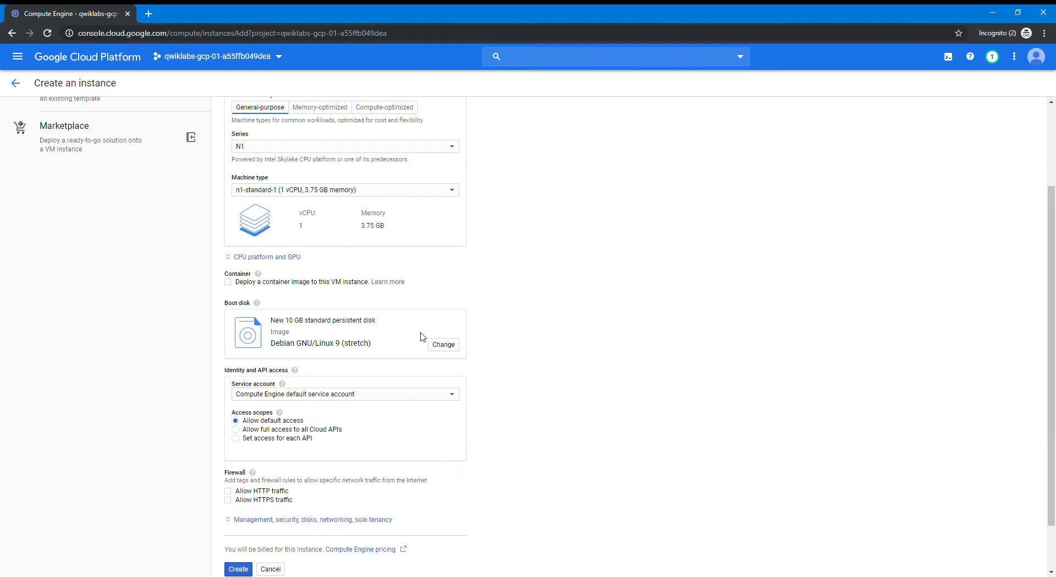
{"action": "scroll", "coordinate": [422, 337], "scroll_direction": "down", "scroll_amount": 1}
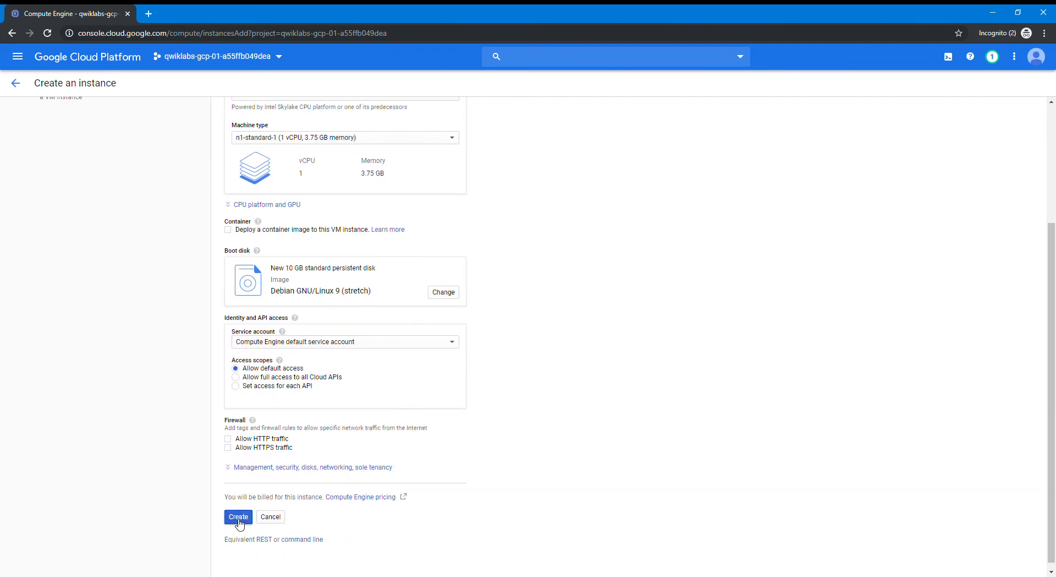
{"action": "left_click", "coordinate": [329, 467]}
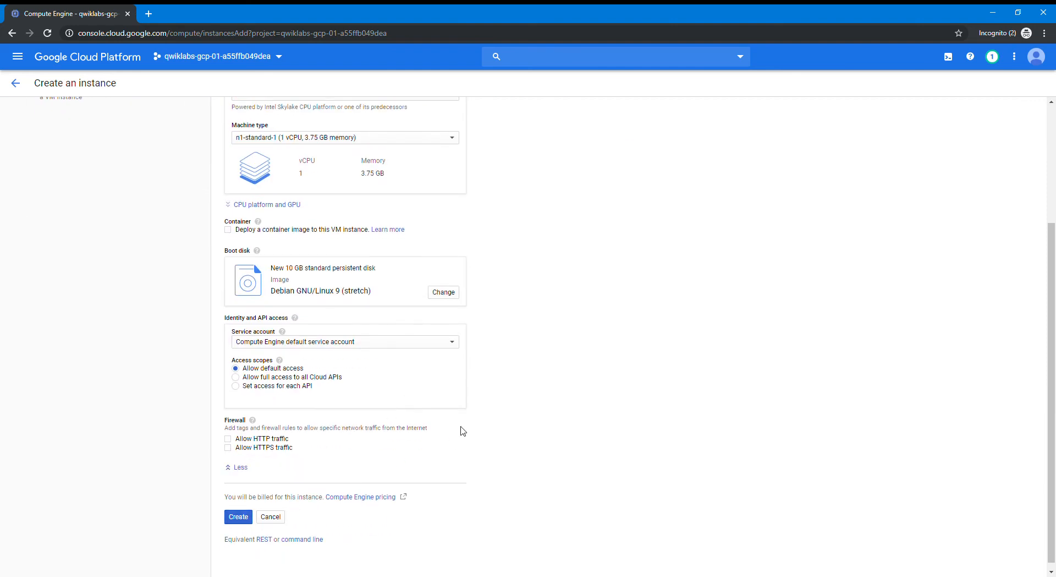
{"action": "scroll", "coordinate": [530, 424], "scroll_direction": "down", "scroll_amount": 2}
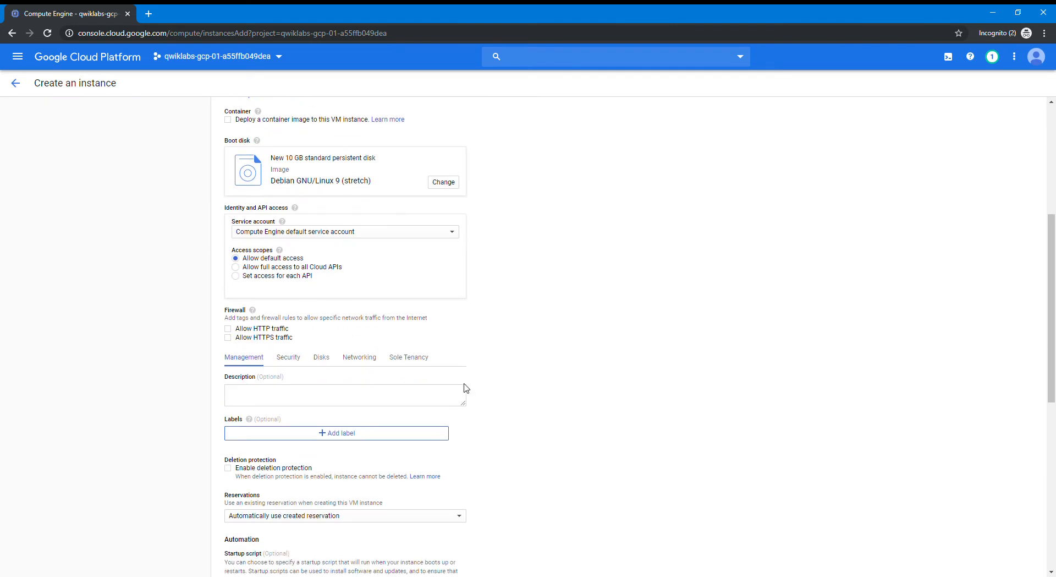
{"action": "left_click", "coordinate": [359, 363]}
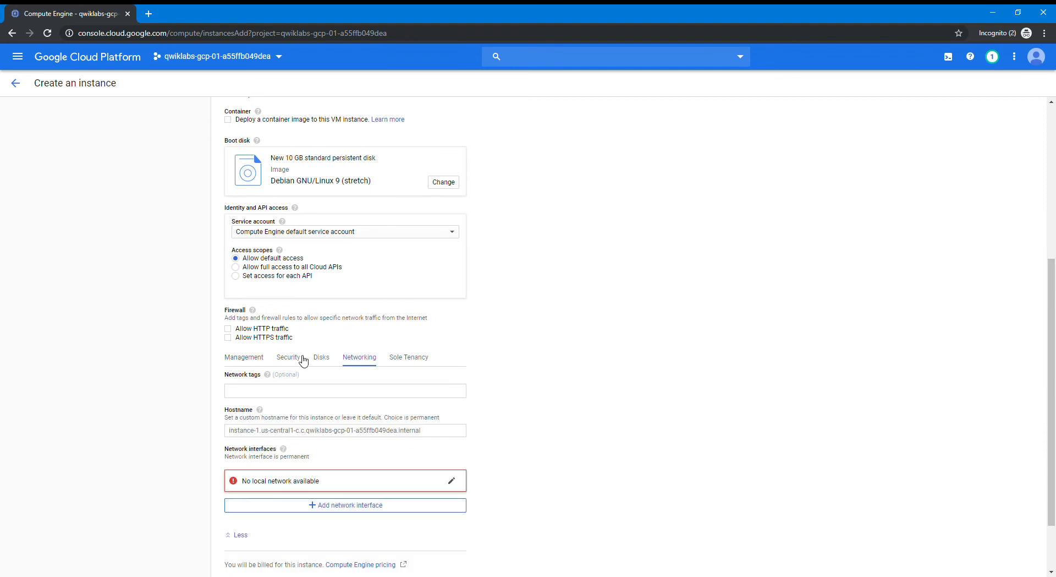
{"action": "left_click", "coordinate": [246, 357]}
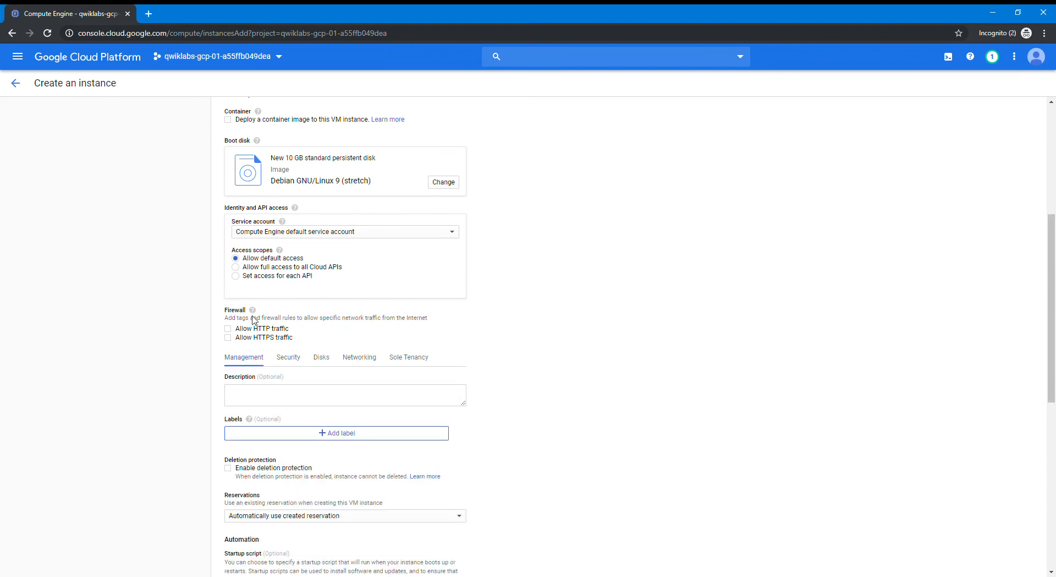
Collapse the advanced settings and try to create the VM instance with its default configuration.
{"action": "scroll", "coordinate": [280, 302], "scroll_direction": "down", "scroll_amount": 8}
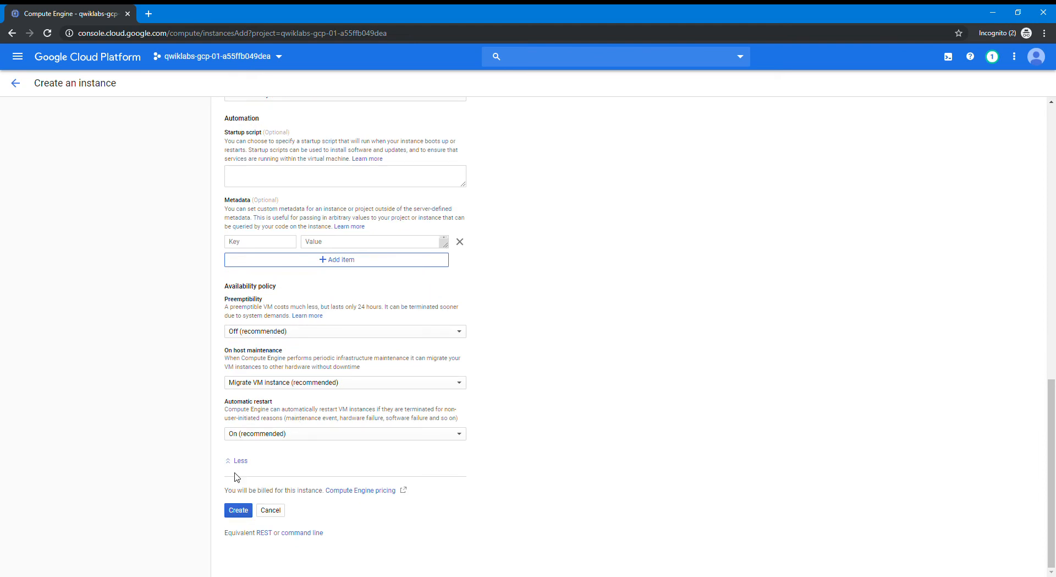
{"action": "left_click", "coordinate": [238, 460]}
{"action": "left_click", "coordinate": [236, 509]}
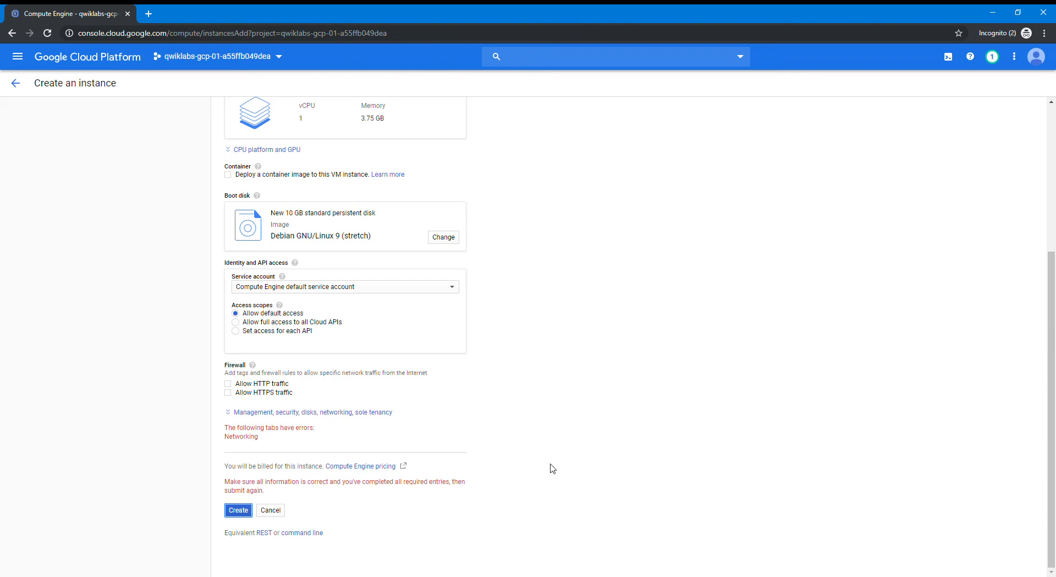
Inspect the network interfaces in the VM instance's networking settings and cancel the instance creation.
{"action": "left_click", "coordinate": [528, 455]}
{"action": "left_click", "coordinate": [320, 413]}
{"action": "scroll", "coordinate": [341, 385], "scroll_direction": "down", "scroll_amount": 1}
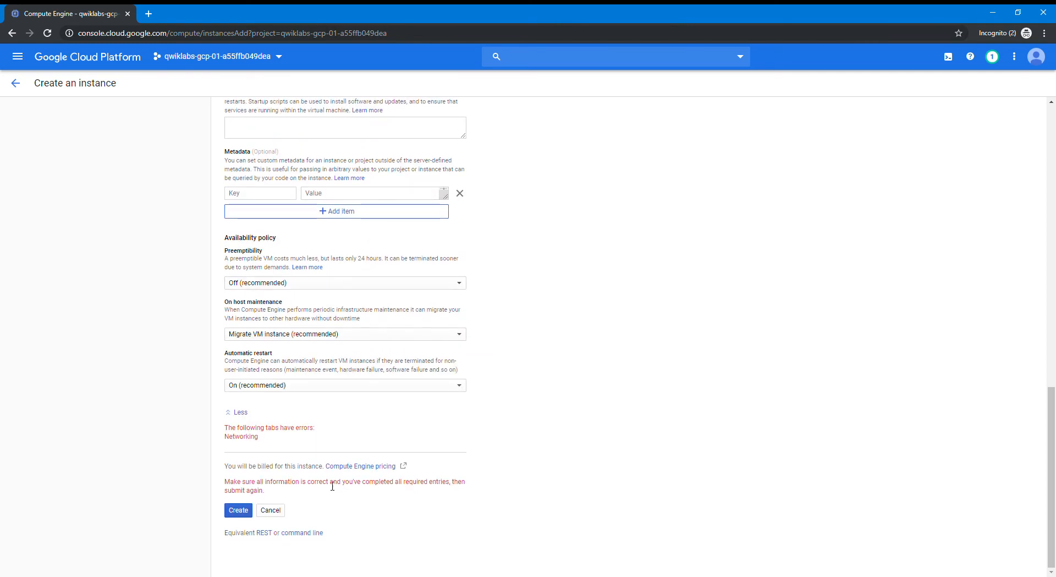
{"action": "scroll", "coordinate": [341, 440], "scroll_direction": "up", "scroll_amount": 15}
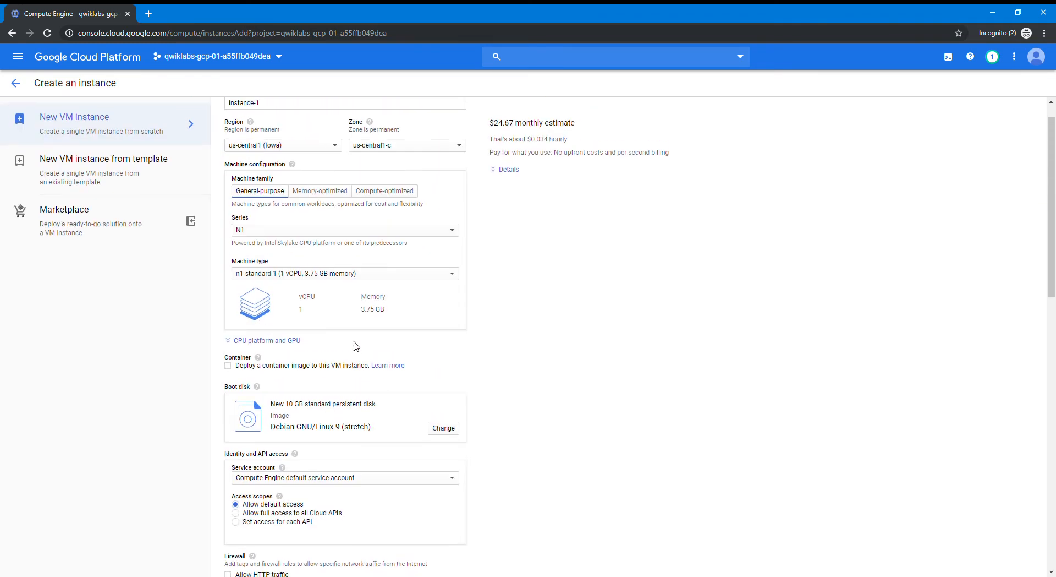
{"action": "scroll", "coordinate": [355, 357], "scroll_direction": "down", "scroll_amount": 15}
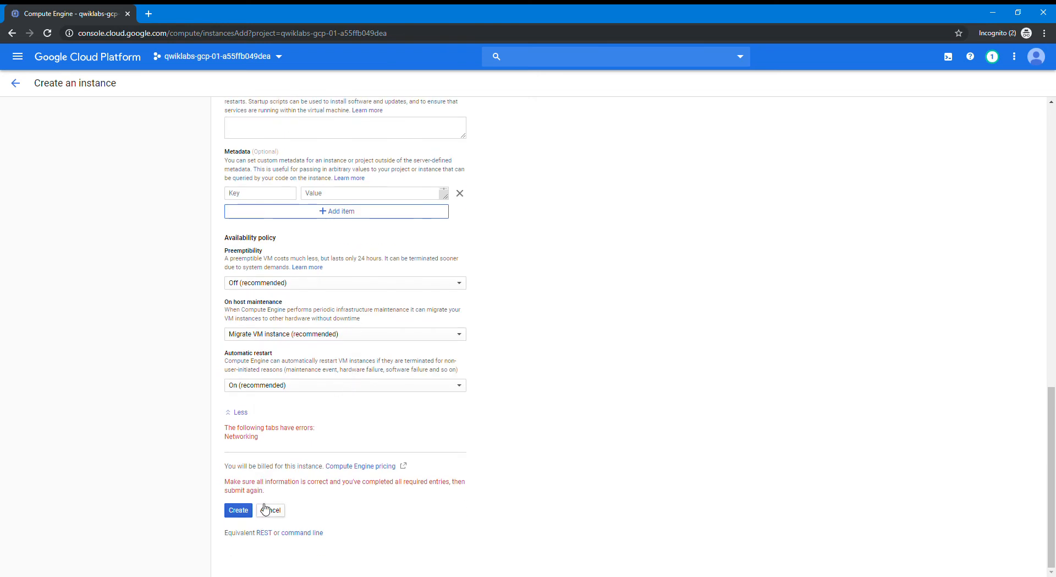
{"action": "scroll", "coordinate": [308, 370], "scroll_direction": "up", "scroll_amount": 8}
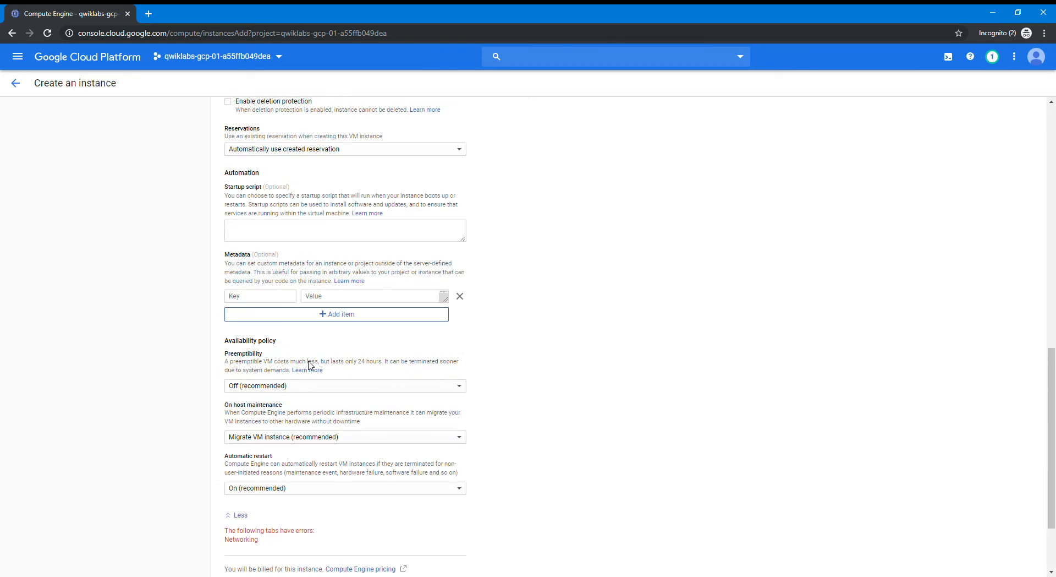
{"action": "left_click", "coordinate": [359, 329]}
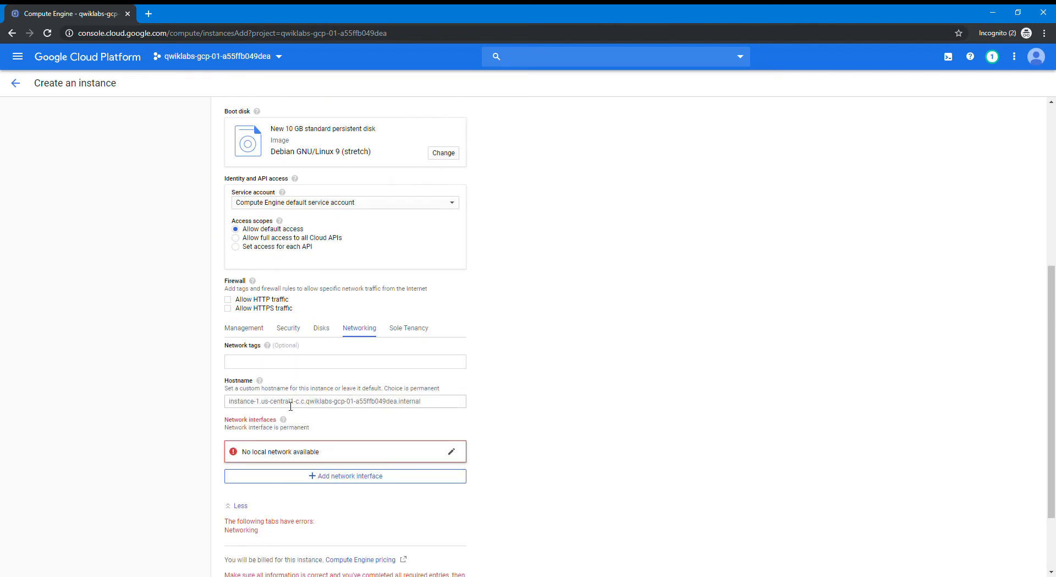
{"action": "scroll", "coordinate": [291, 405], "scroll_direction": "down", "scroll_amount": 2}
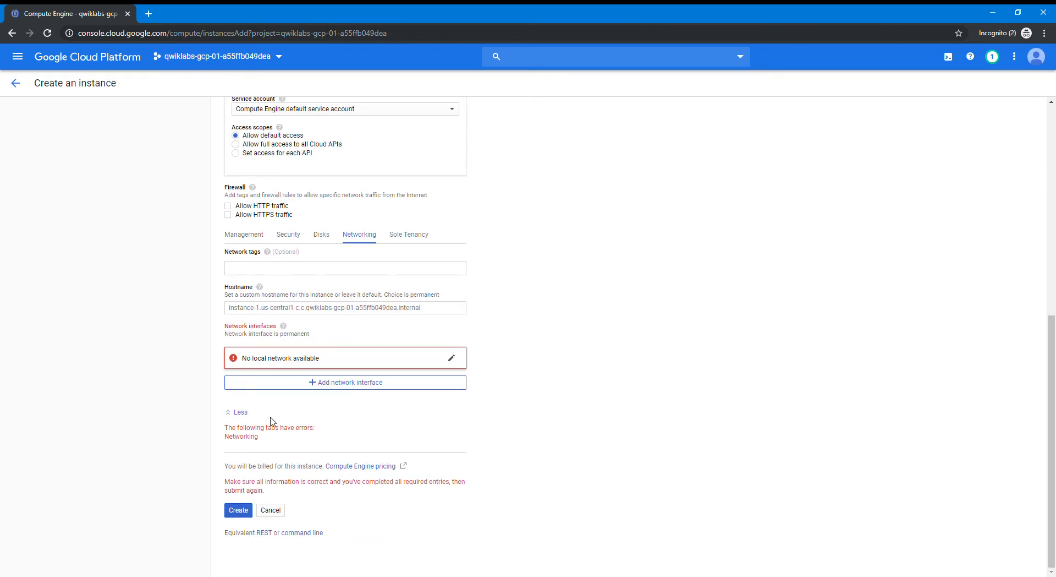
{"action": "left_click", "coordinate": [270, 511]}
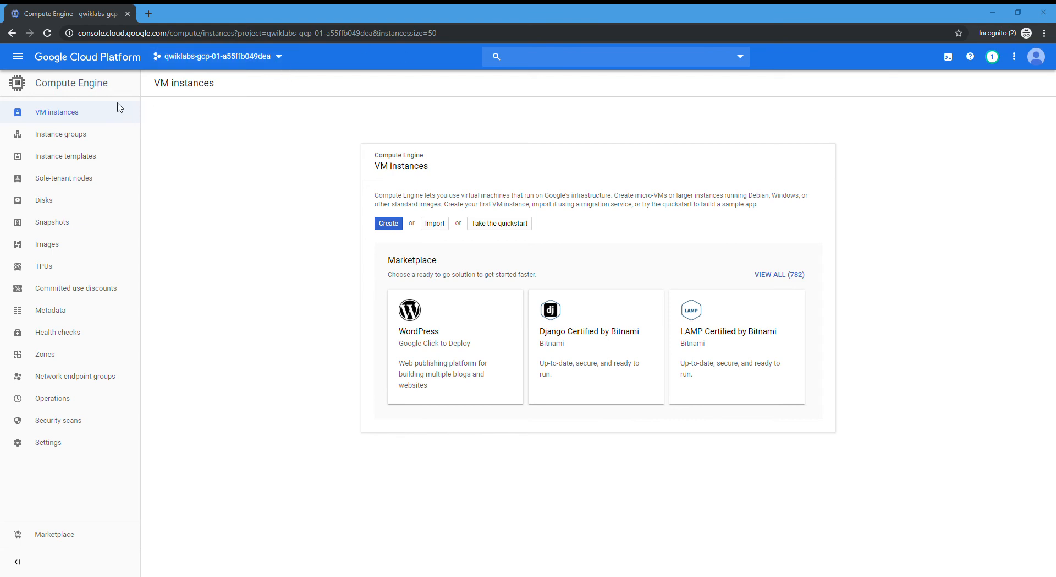
Go back to the VPC networks page of the project.
{"action": "left_click", "coordinate": [18, 57]}
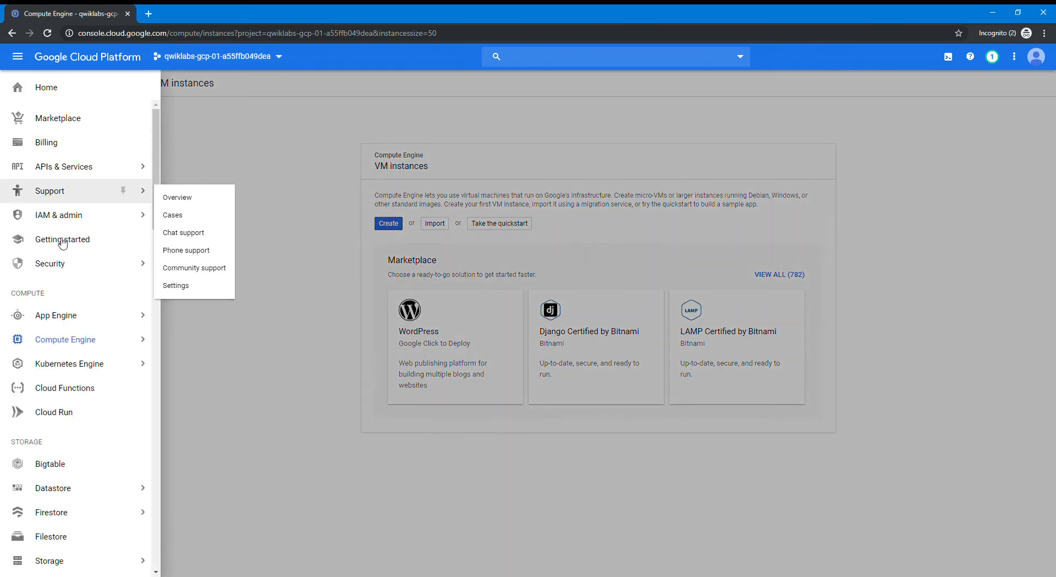
{"action": "mouse_move", "coordinate": [70, 324]}
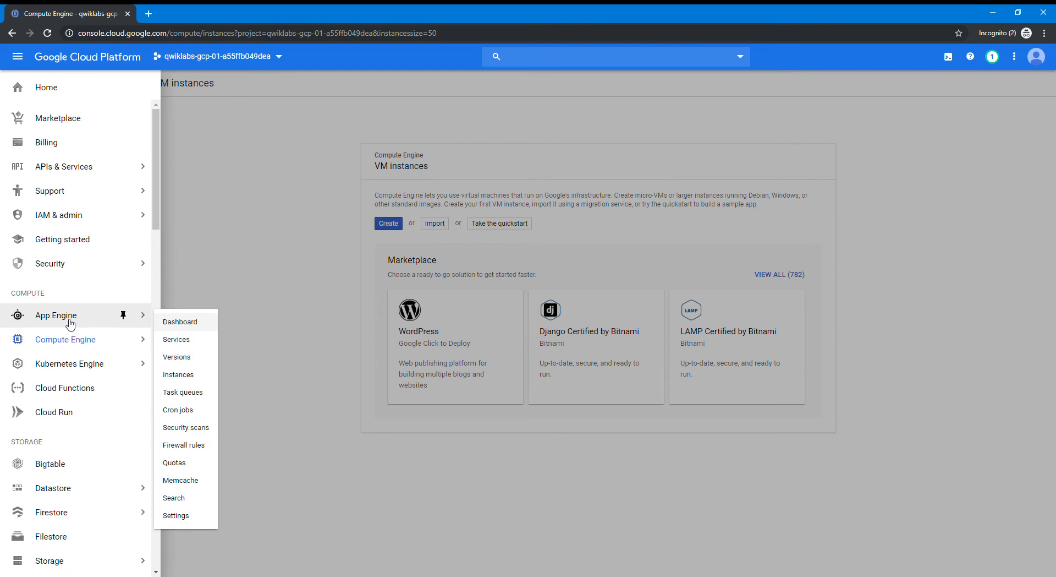
{"action": "scroll", "coordinate": [70, 324], "scroll_direction": "down", "scroll_amount": 7}
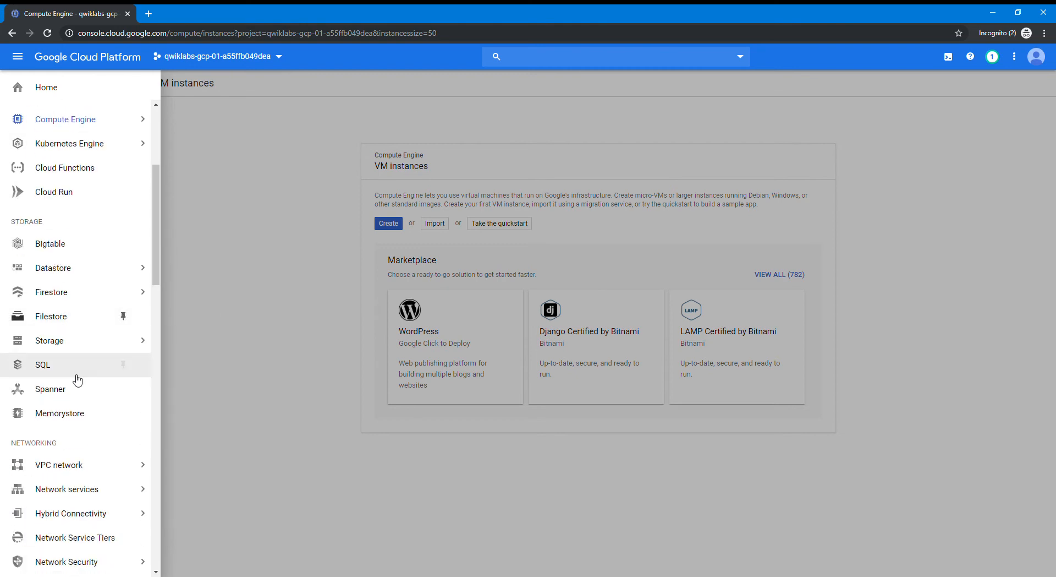
{"action": "mouse_move", "coordinate": [95, 300]}
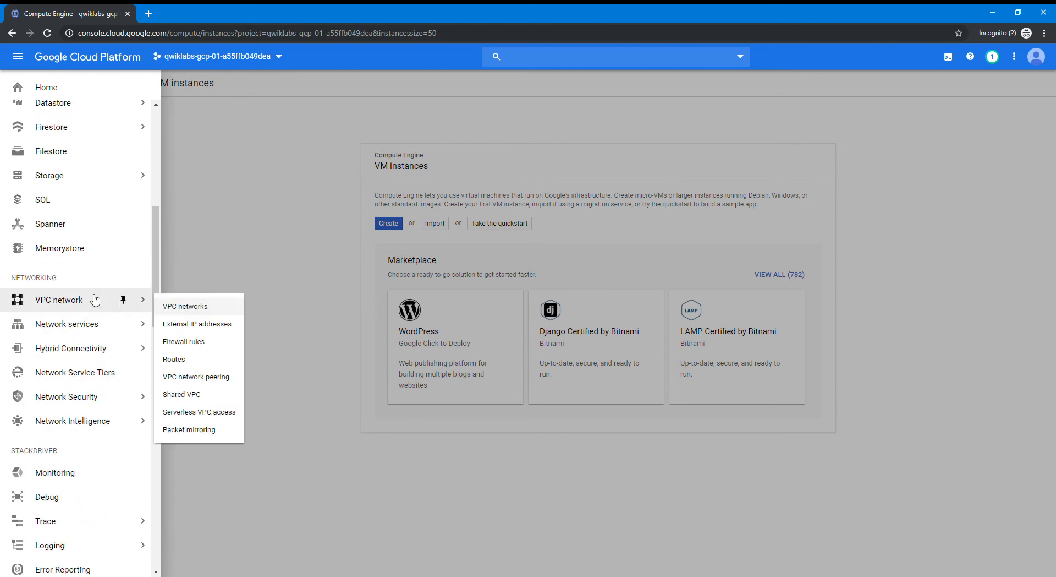
{"action": "left_click", "coordinate": [175, 311]}
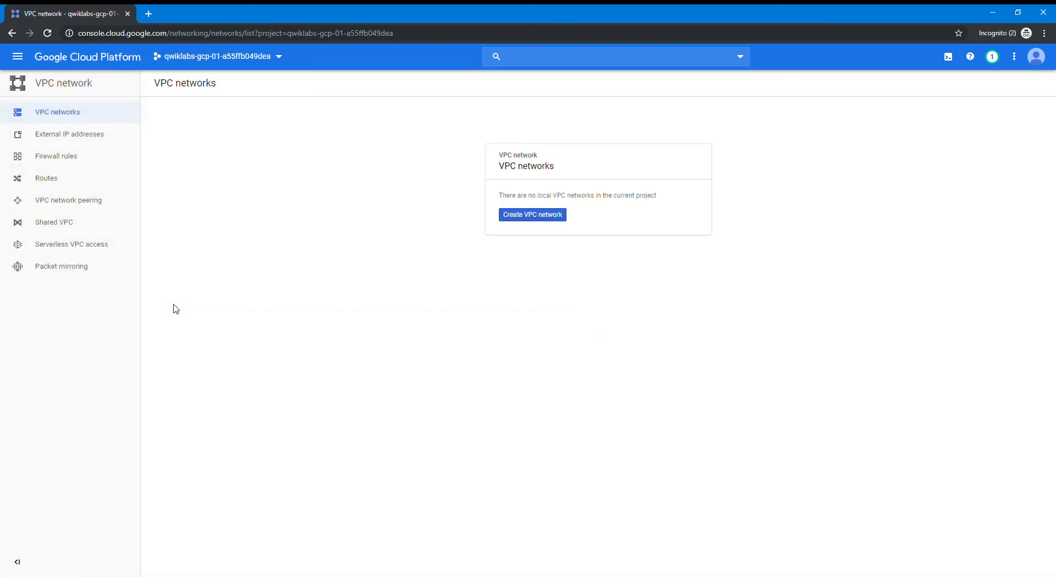
Start a new VPC network named mynetwork, leave its description empty and set the subnet creation mode to Automatic.
{"action": "left_click", "coordinate": [553, 216]}
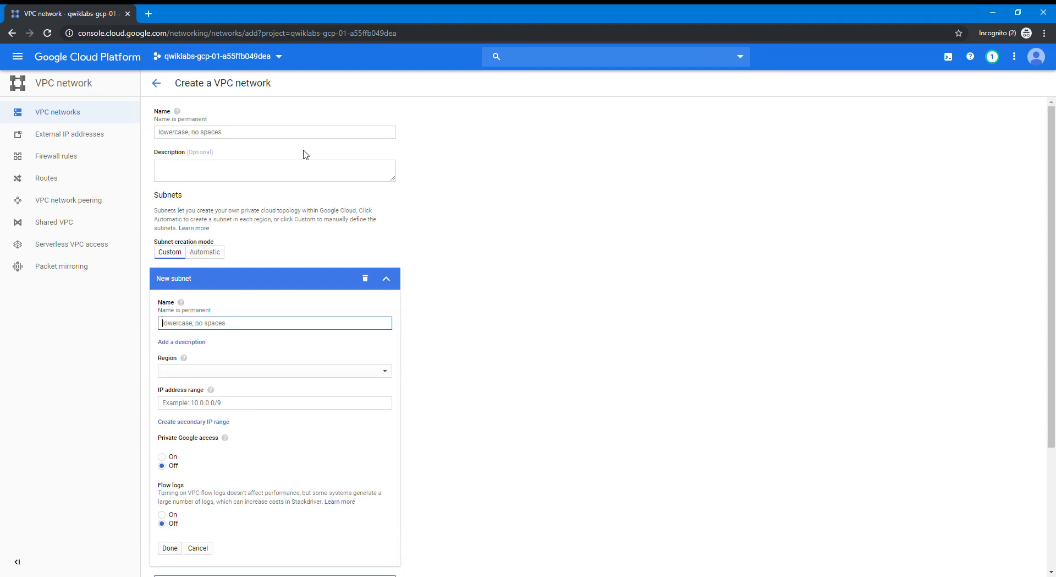
{"action": "left_click", "coordinate": [260, 137]}
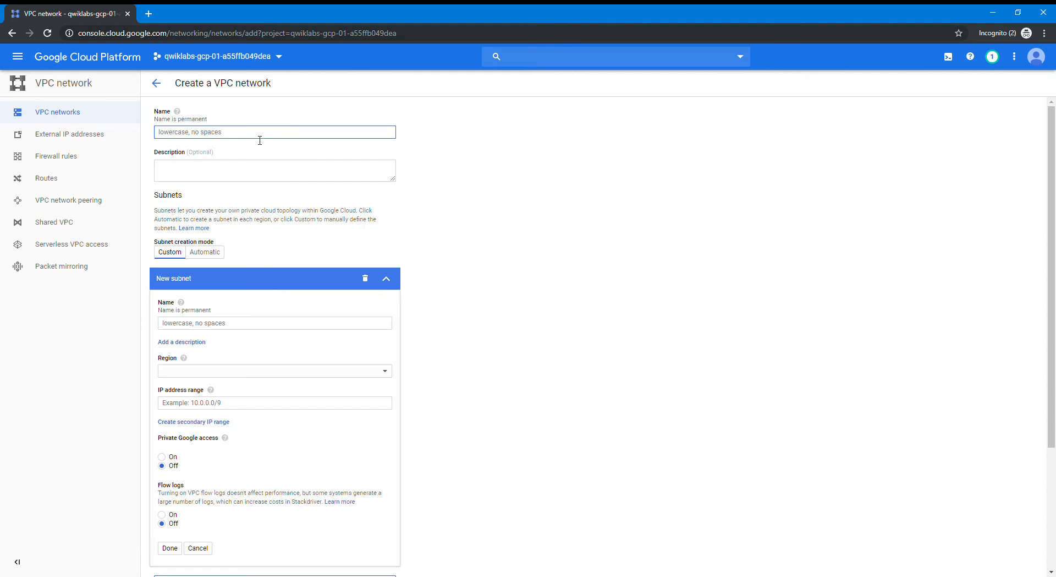
{"action": "type", "text": "mynetwork"}
{"action": "left_click", "coordinate": [257, 167]}
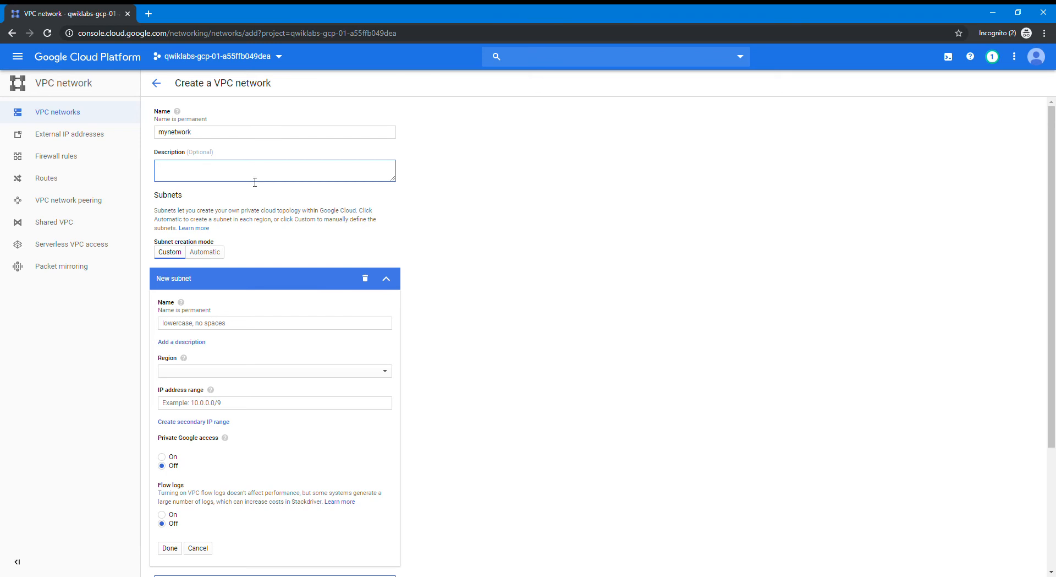
{"action": "left_click", "coordinate": [217, 255]}
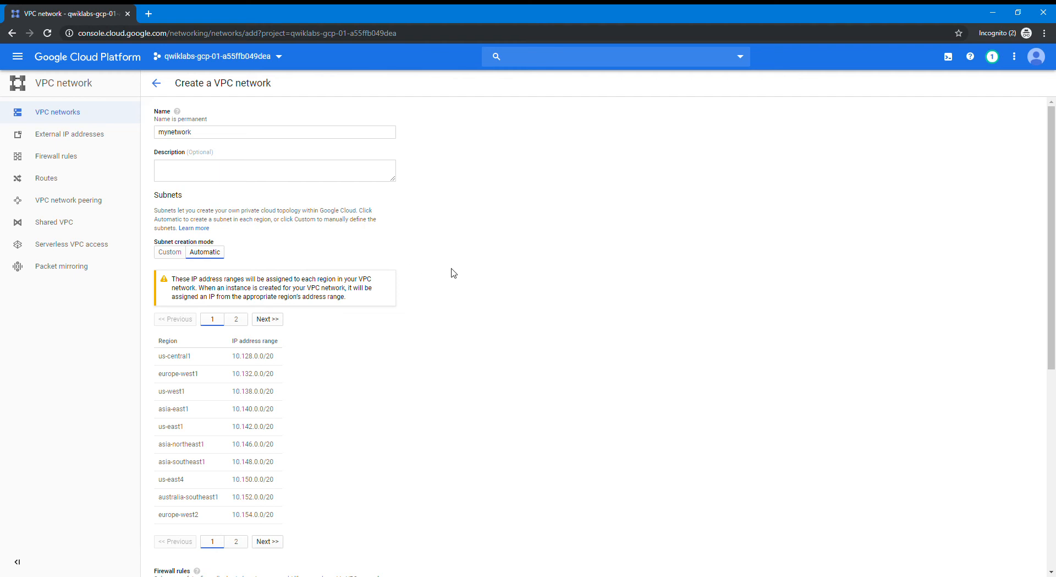
Select the four firewall rules mynetwork-allow-icmp, mynetwork-allow-internal, mynetwork-allow-rdp and mynetwork-allow-ssh for the new network.
{"action": "scroll", "coordinate": [454, 272], "scroll_direction": "down", "scroll_amount": 1}
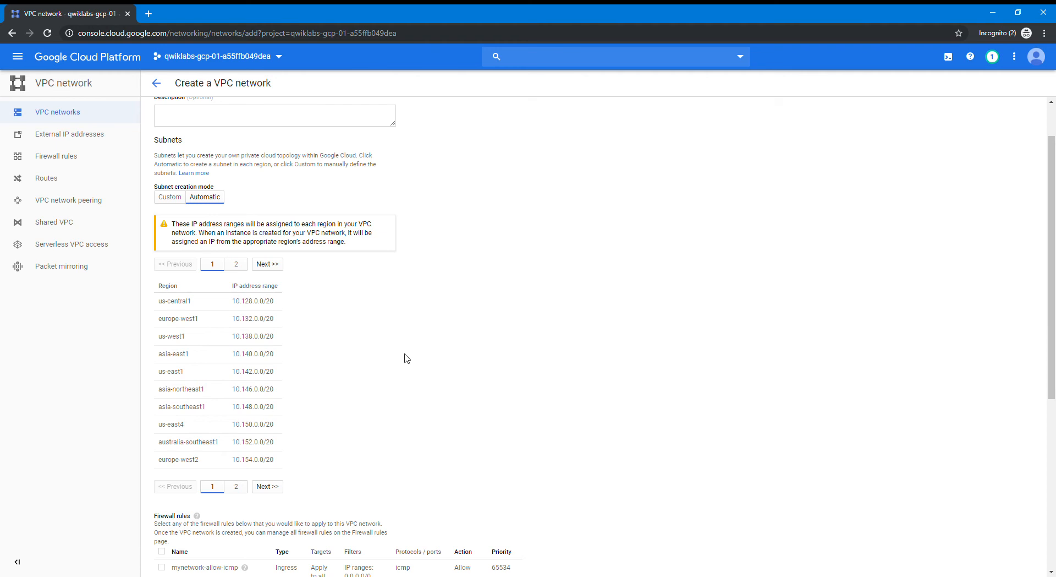
{"action": "scroll", "coordinate": [422, 311], "scroll_direction": "down", "scroll_amount": 5}
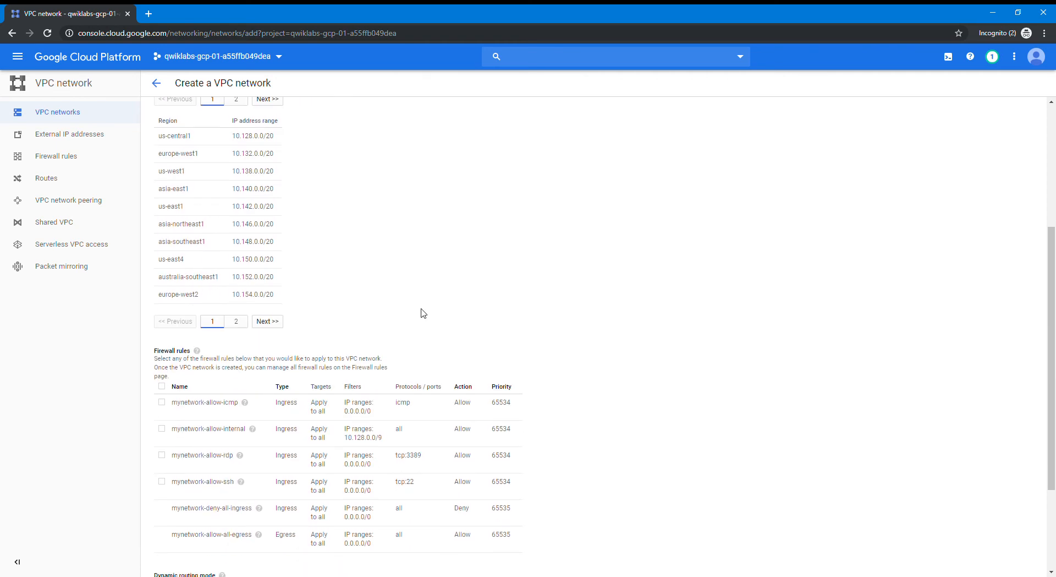
{"action": "left_click", "coordinate": [162, 276]}
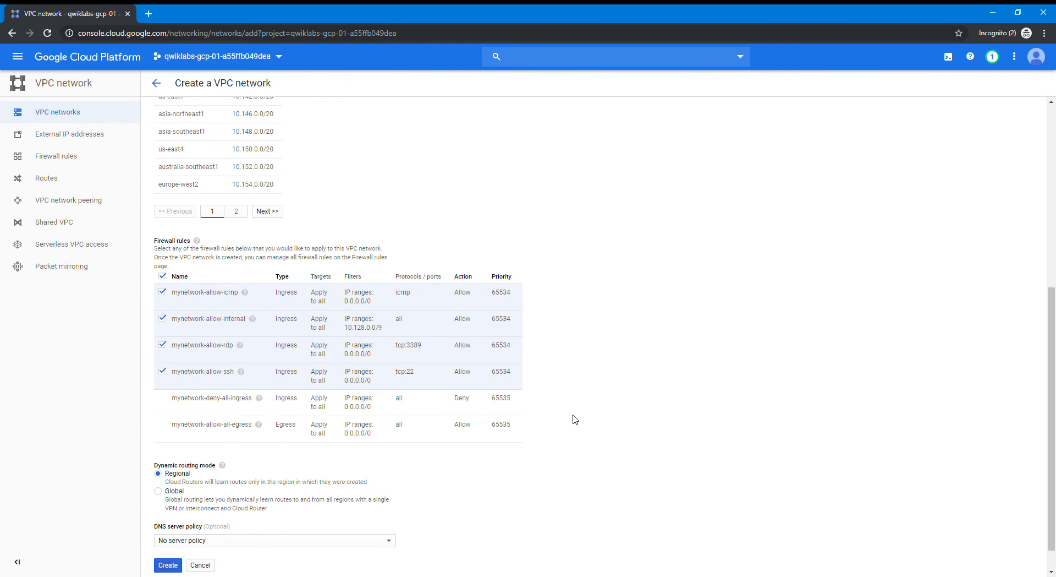
{"action": "scroll", "coordinate": [573, 421], "scroll_direction": "down", "scroll_amount": 1}
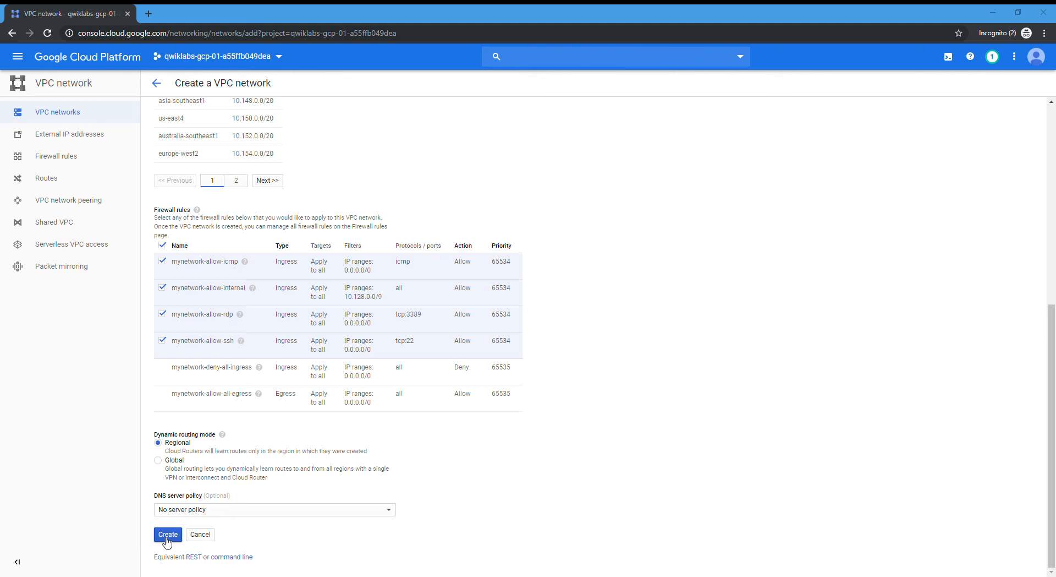
Create the mynetwork VPC network with Regional dynamic routing and no DNS server policy.
{"action": "left_click", "coordinate": [219, 508]}
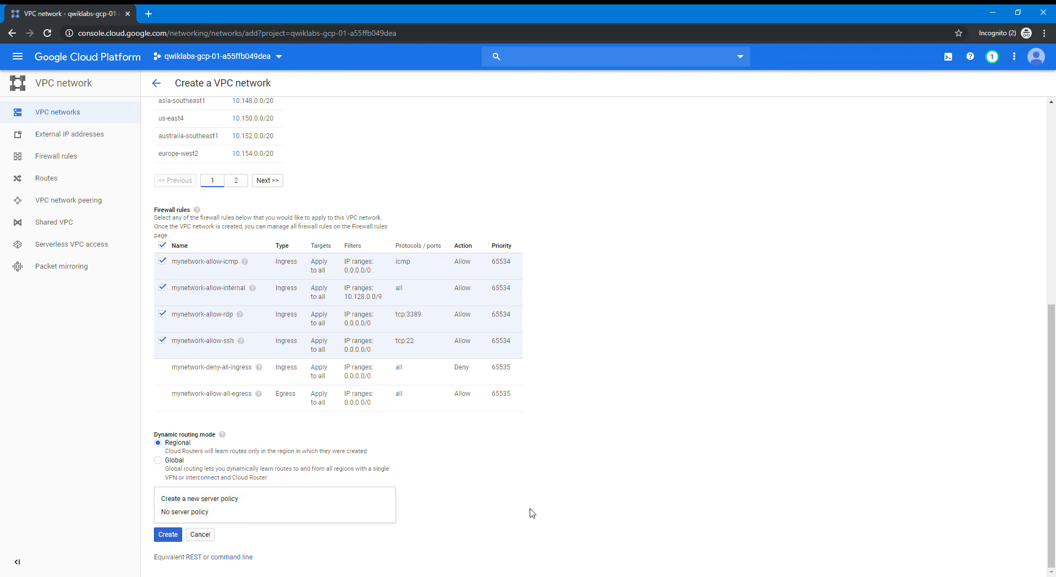
{"action": "left_click", "coordinate": [278, 540]}
{"action": "left_click", "coordinate": [168, 534]}
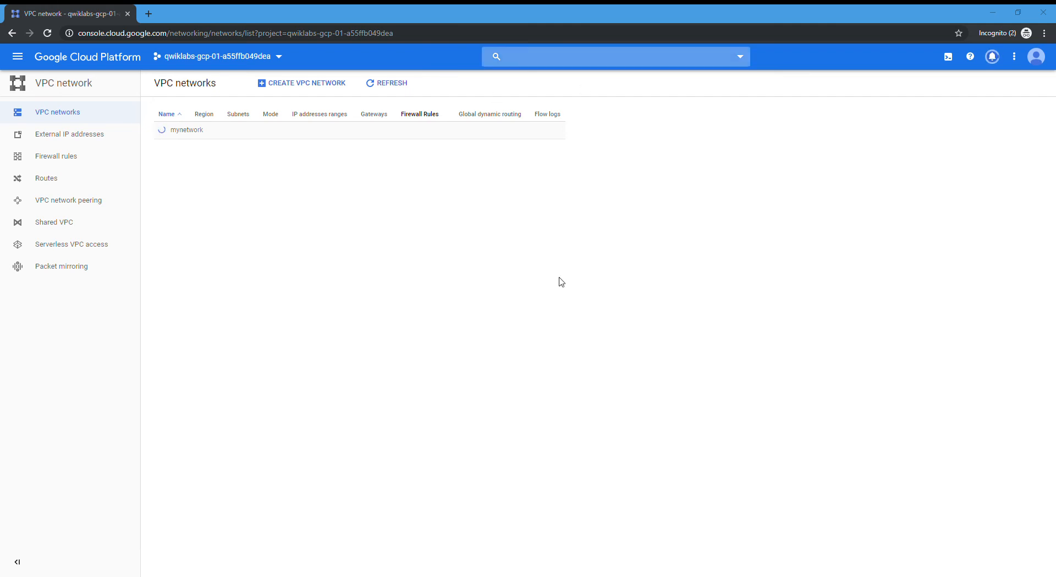
Refresh the VPC networks list and examine the IP address range and gateway of mynetwork's us-central1 subnet.
{"action": "left_click", "coordinate": [638, 341]}
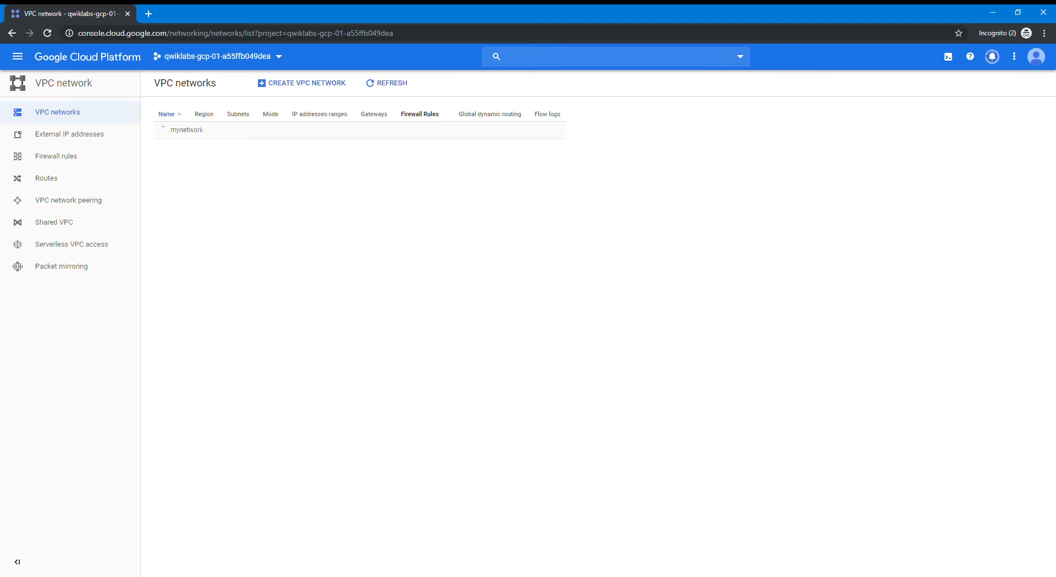
{"action": "left_click", "coordinate": [410, 87]}
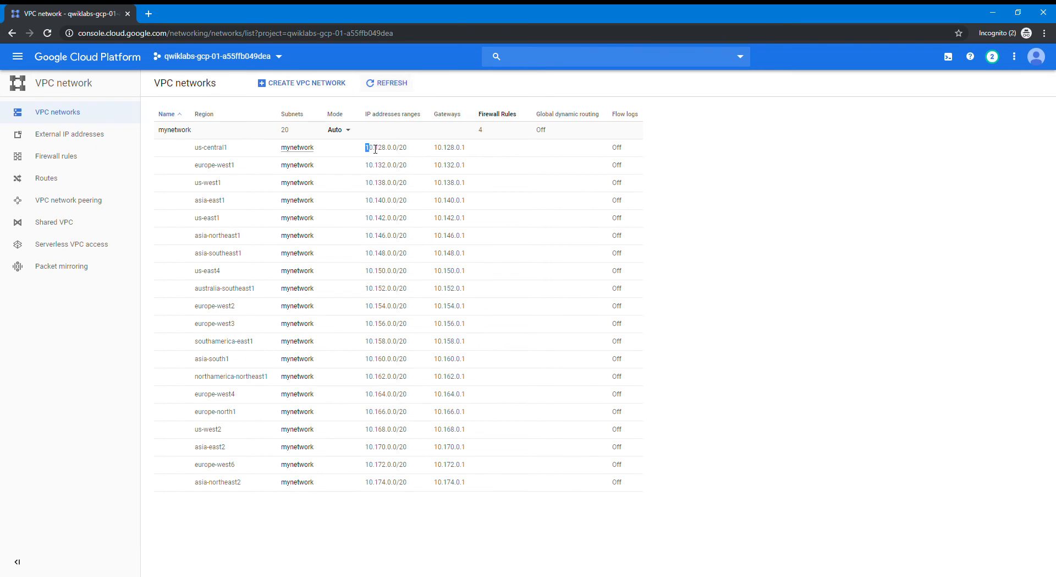
{"action": "left_click_drag", "start_coordinate": [365, 149], "coordinate": [493, 153]}
{"action": "left_click_drag", "start_coordinate": [187, 153], "coordinate": [630, 170]}
Start a new Compute Engine VM instance named mynet-us-vm with the f1-micro machine type.
{"action": "left_click", "coordinate": [17, 56]}
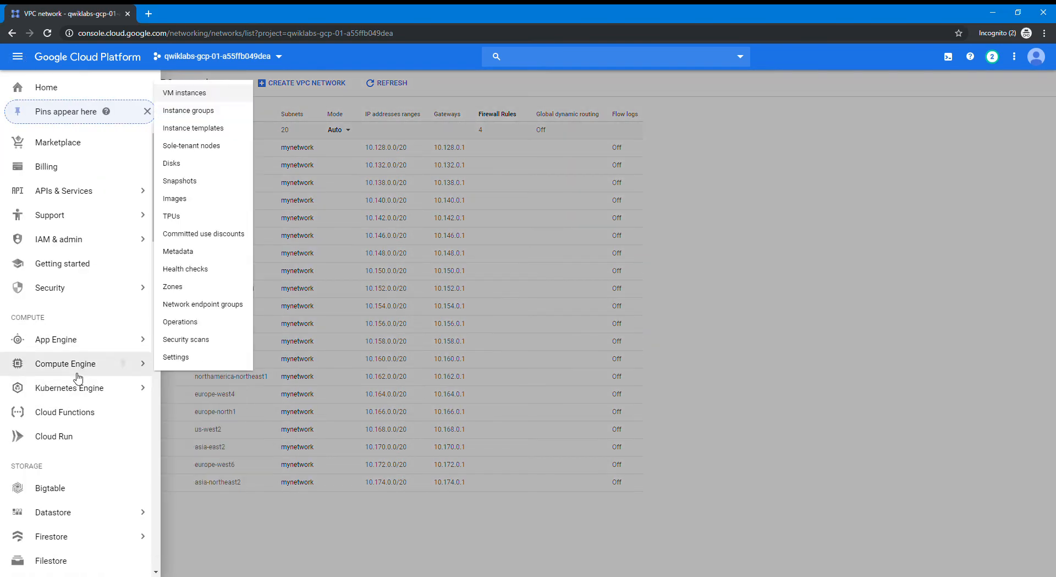
{"action": "left_click", "coordinate": [188, 95]}
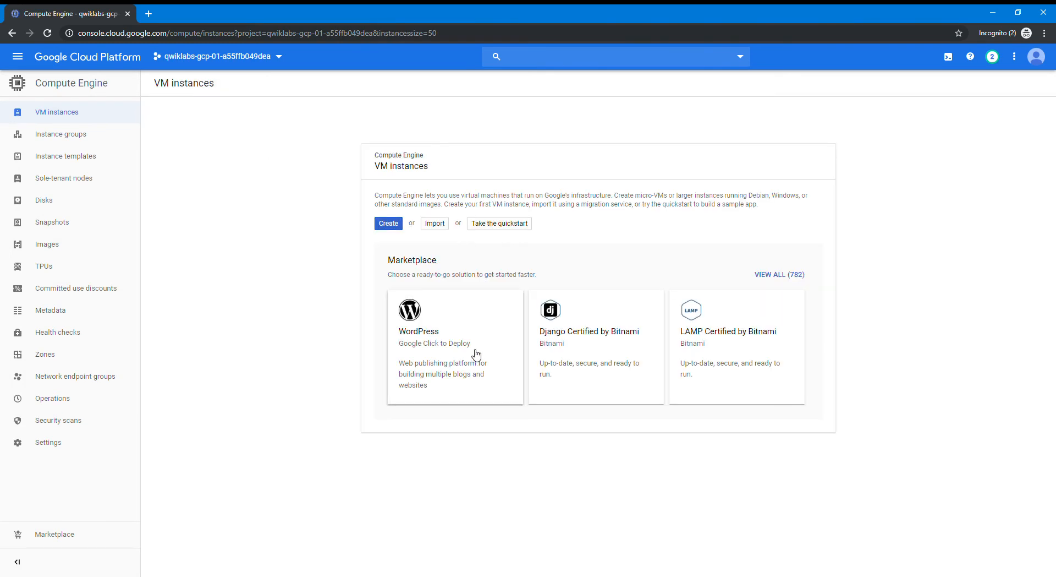
{"action": "left_click", "coordinate": [387, 225]}
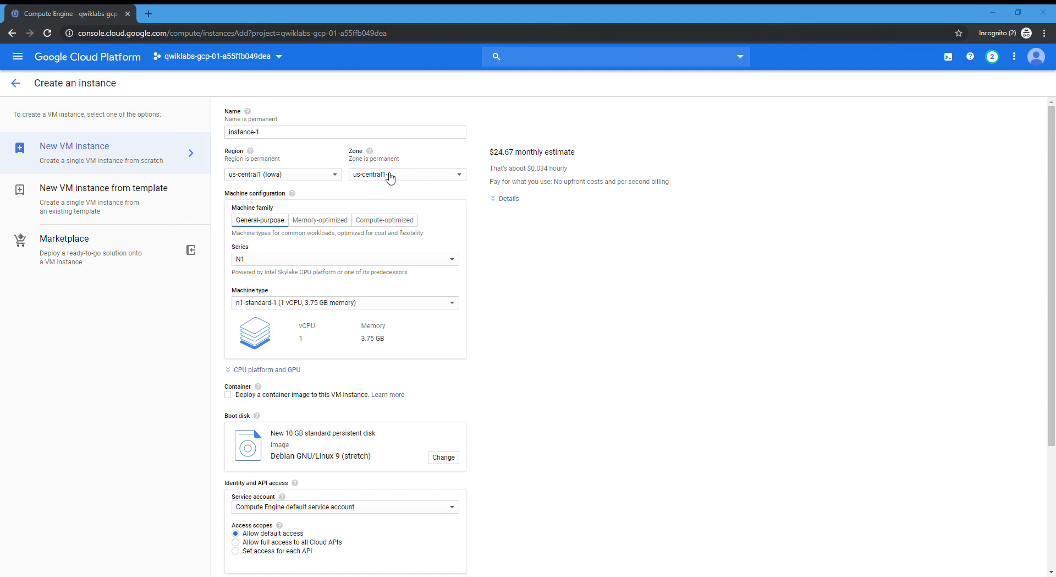
{"action": "left_click_drag", "start_coordinate": [306, 134], "coordinate": [80, 122]}
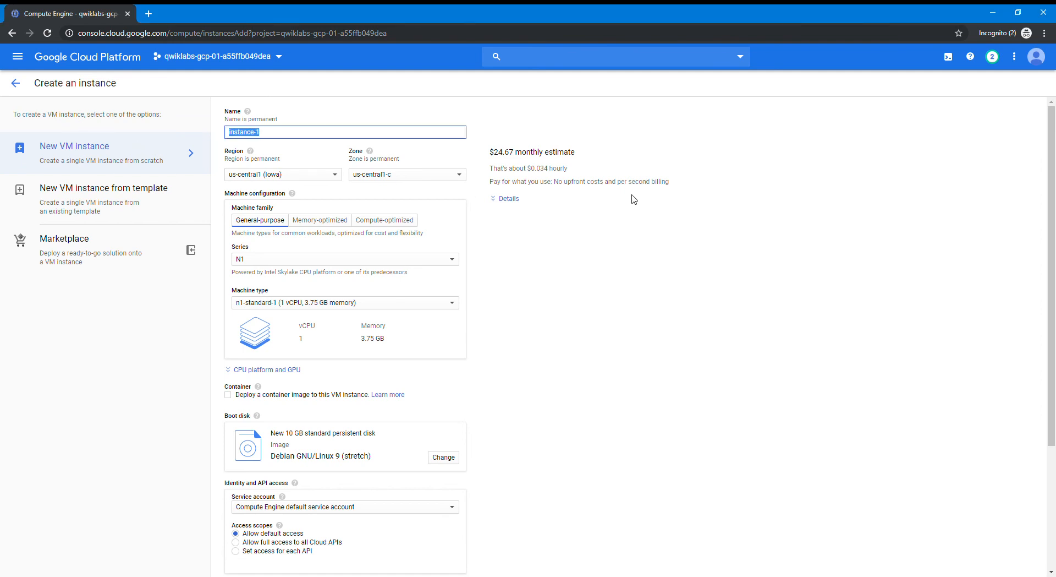
{"action": "type", "text": "mynet-us-vm"}
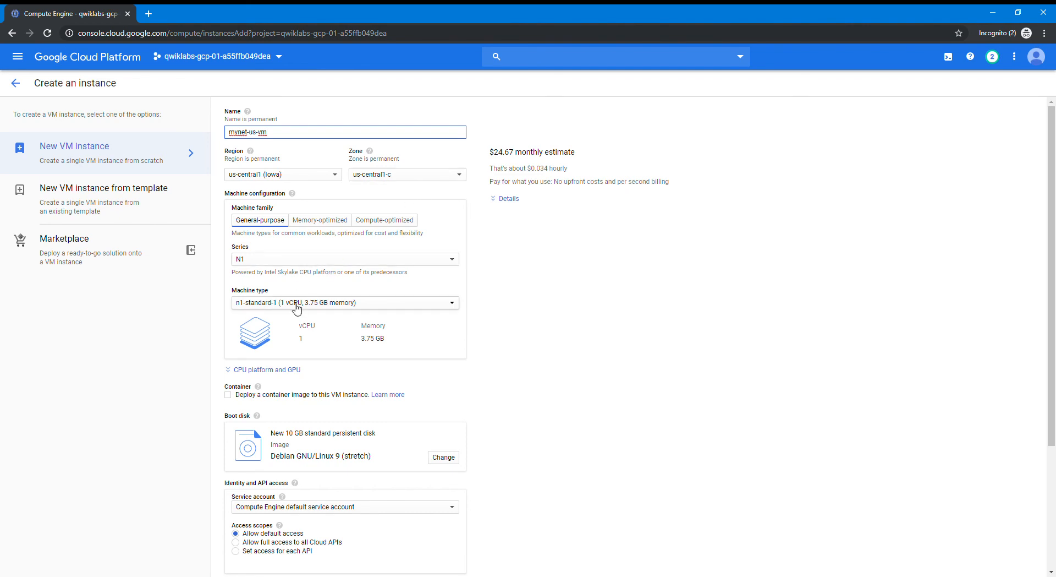
{"action": "left_click", "coordinate": [297, 309]}
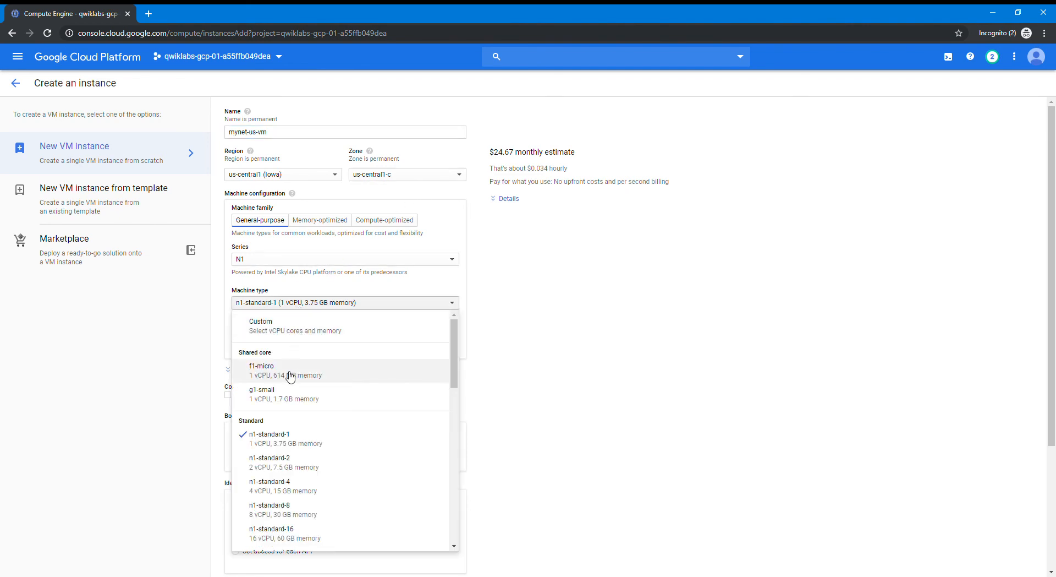
{"action": "left_click", "coordinate": [340, 378]}
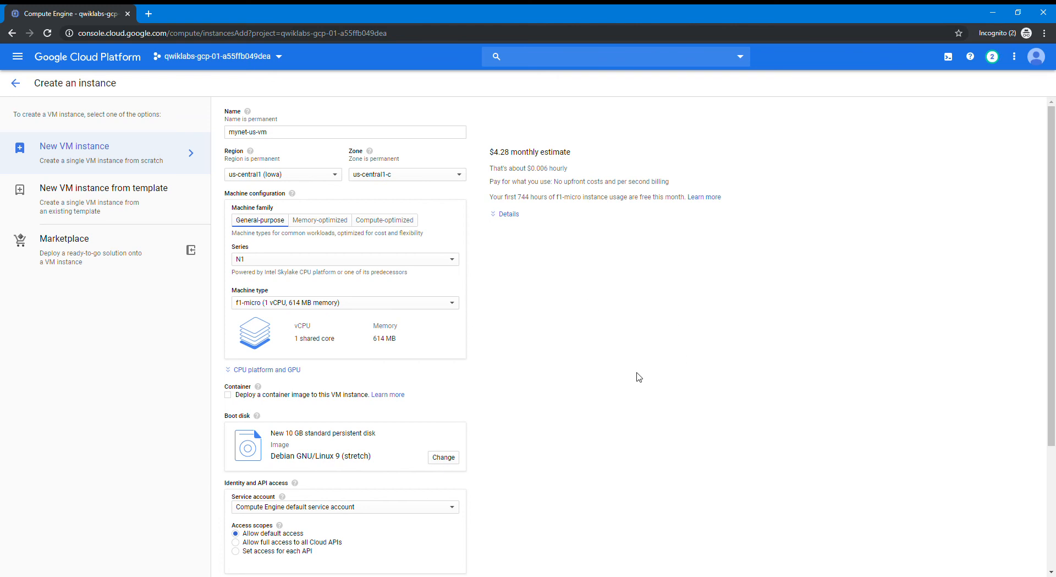
Check the network interface in the networking settings of mynet-us-vm and create the instance.
{"action": "scroll", "coordinate": [636, 374], "scroll_direction": "down", "scroll_amount": 2}
{"action": "scroll", "coordinate": [637, 377], "scroll_direction": "down", "scroll_amount": 1}
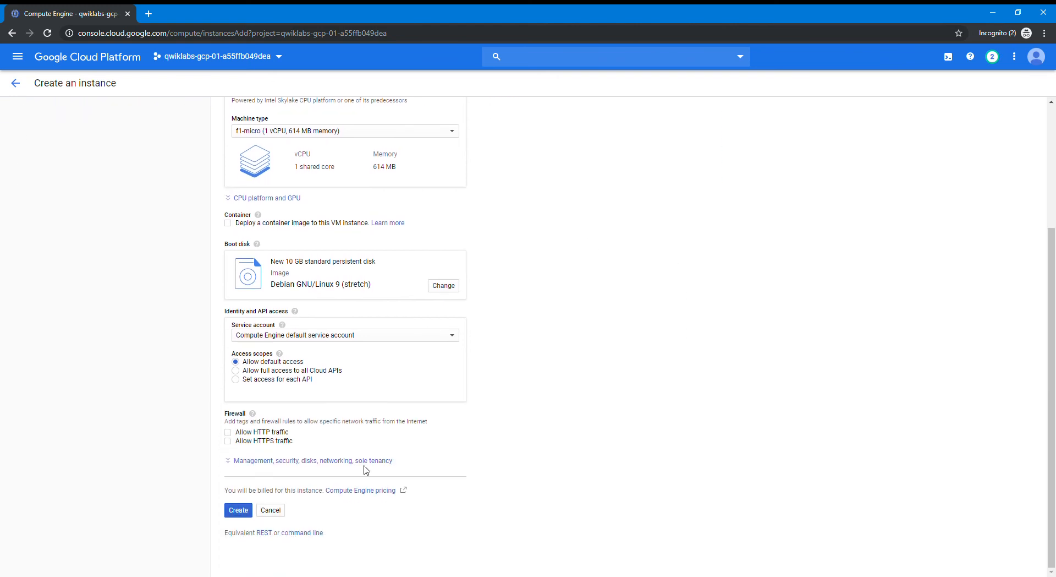
{"action": "left_click", "coordinate": [318, 465]}
{"action": "scroll", "coordinate": [341, 438], "scroll_direction": "down", "scroll_amount": 1}
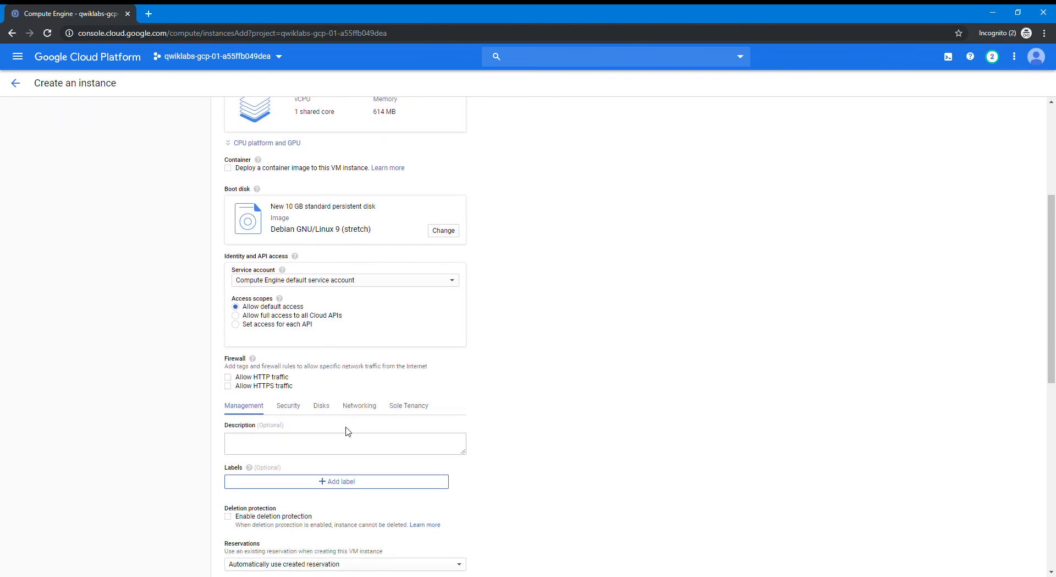
{"action": "left_click", "coordinate": [362, 407]}
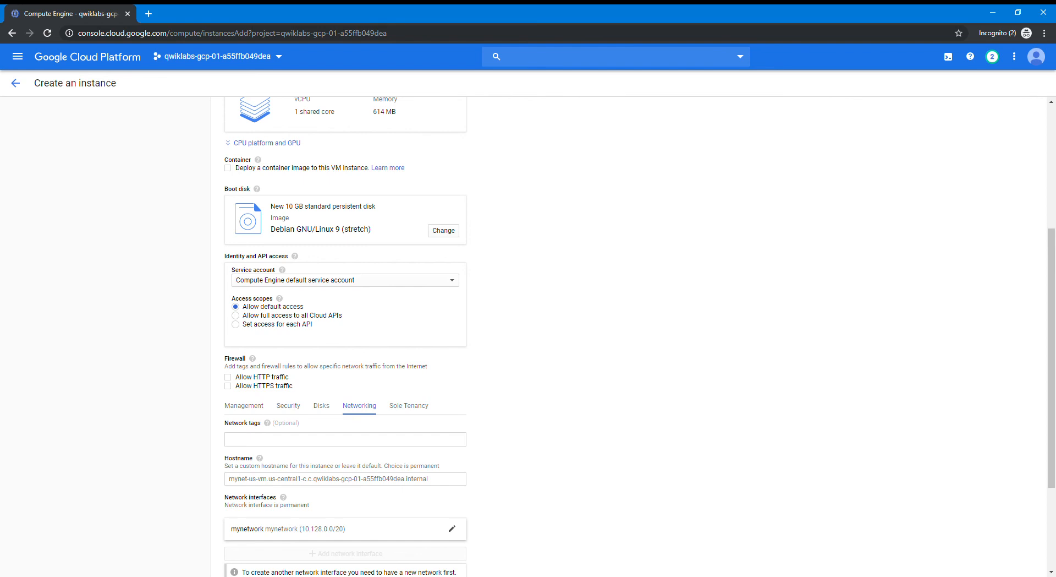
{"action": "scroll", "coordinate": [276, 371], "scroll_direction": "down", "scroll_amount": 3}
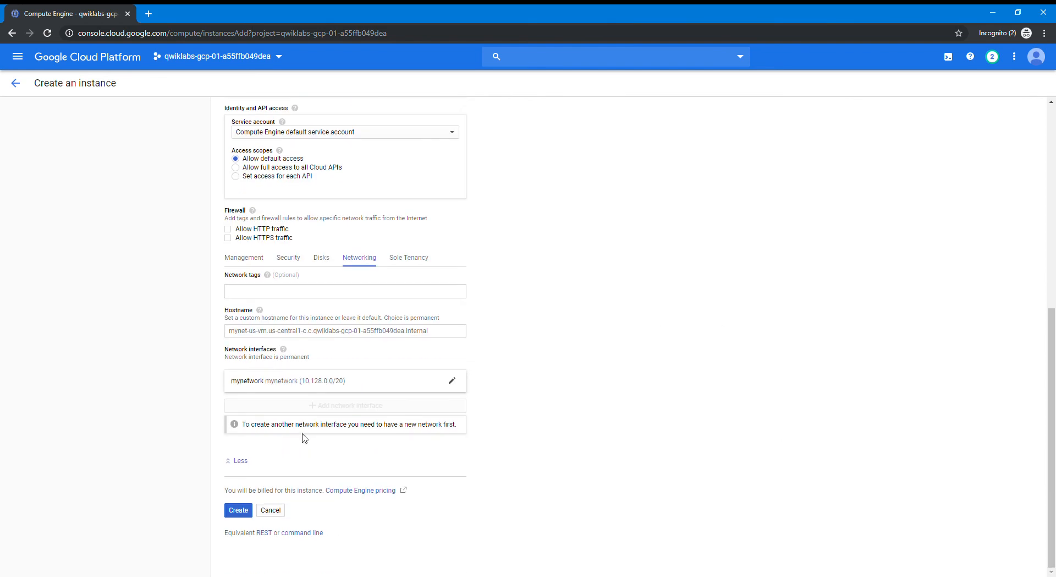
{"action": "left_click", "coordinate": [243, 511]}
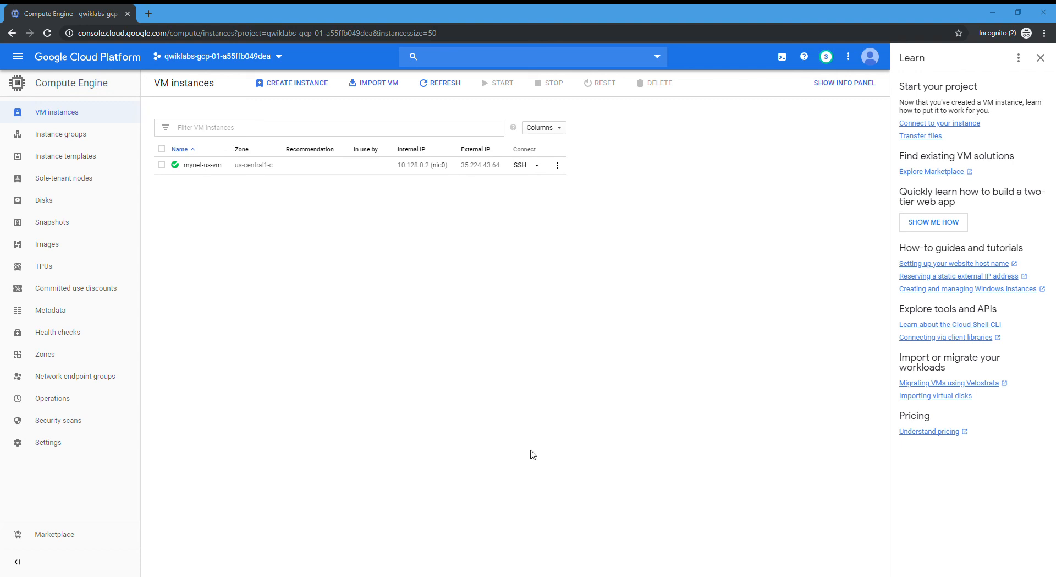
Start another VM instance and name it mynet-eu-vm.
{"action": "left_click", "coordinate": [295, 84]}
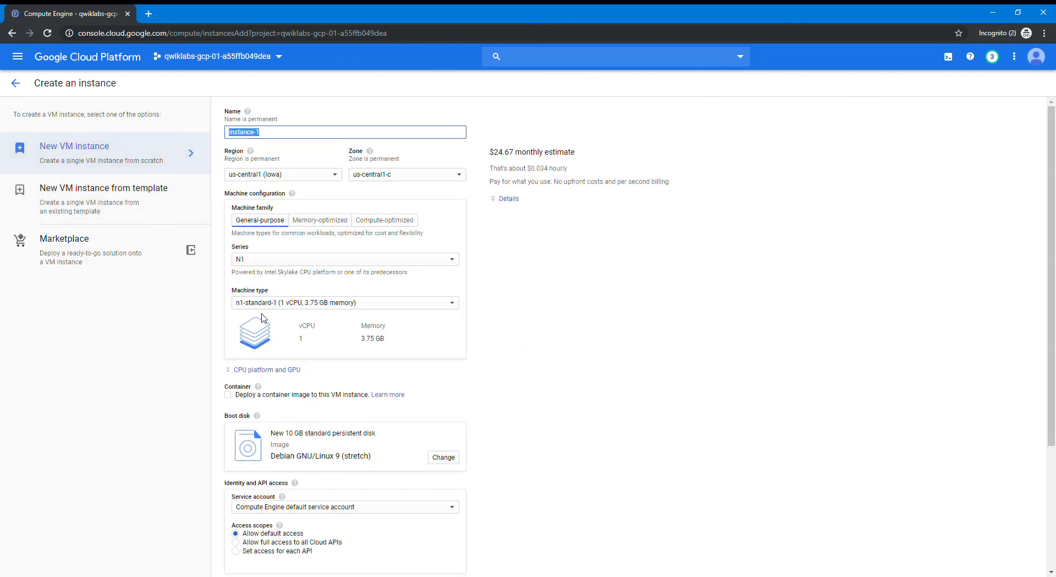
{"action": "type", "text": "mynet-"}
{"action": "key", "text": "BackSpace"}
{"action": "type", "text": "net-eu"}
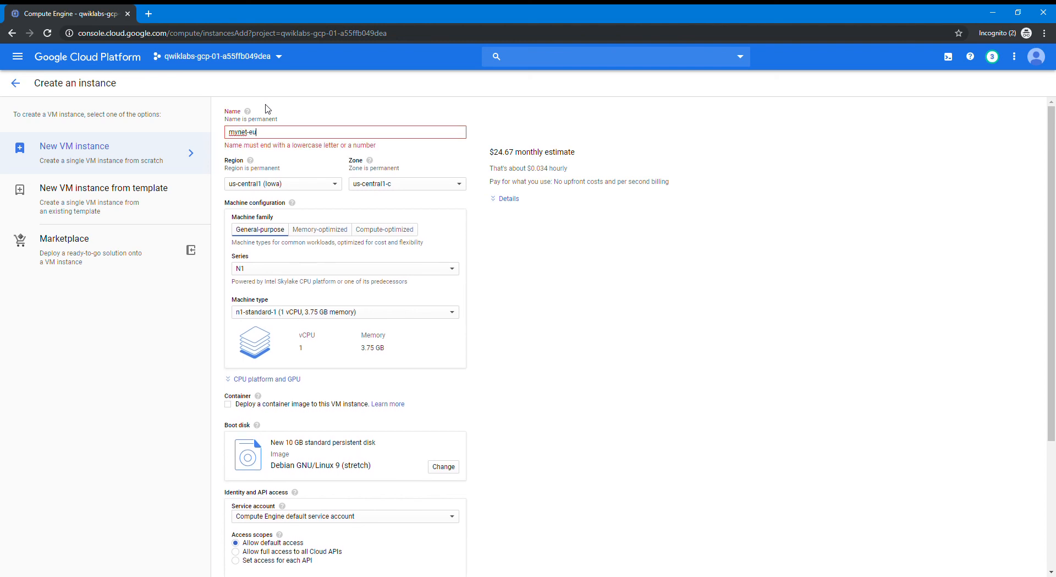
{"action": "type", "text": "-vm"}
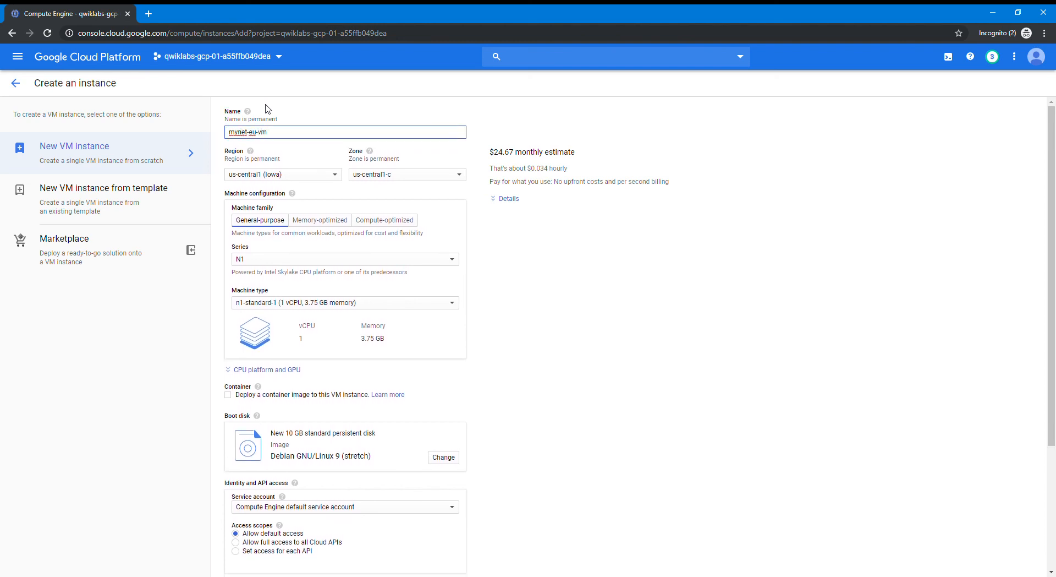
Set the region of mynet-eu-vm to europe-west1 (Belgium) and its zone to europe-west1-c.
{"action": "left_click", "coordinate": [279, 174]}
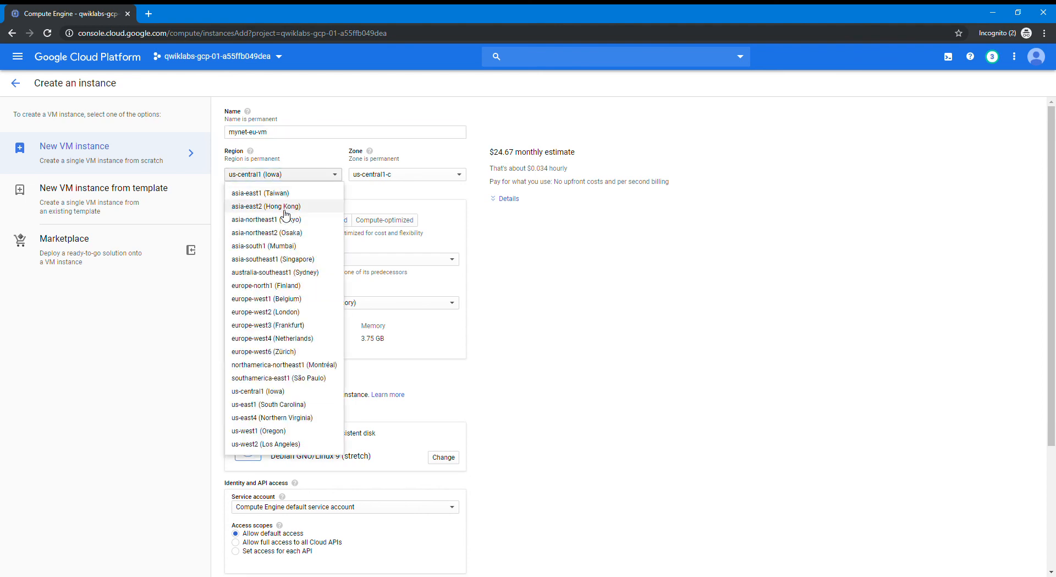
{"action": "left_click", "coordinate": [282, 300]}
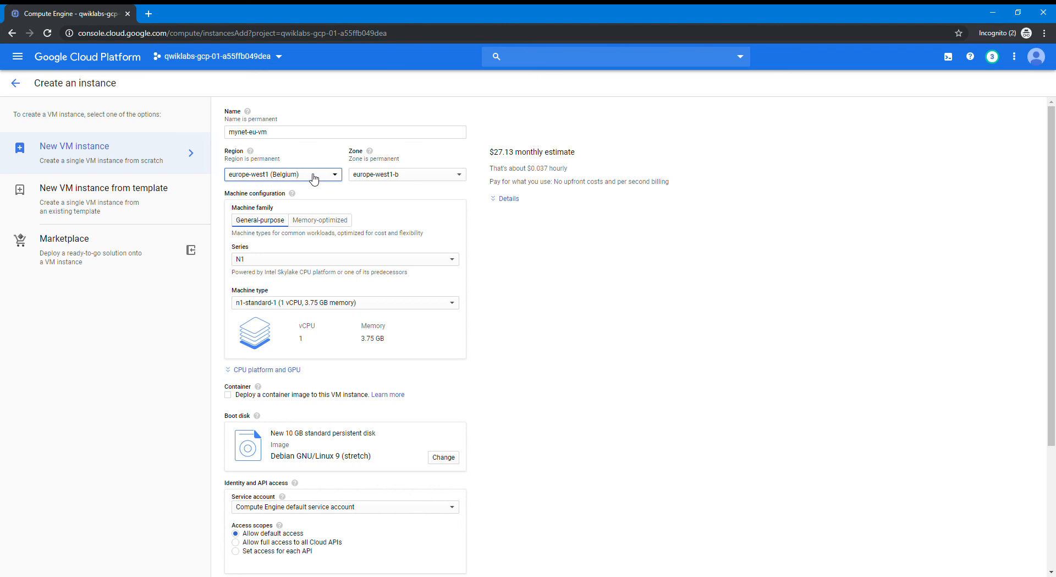
{"action": "left_click", "coordinate": [407, 174]}
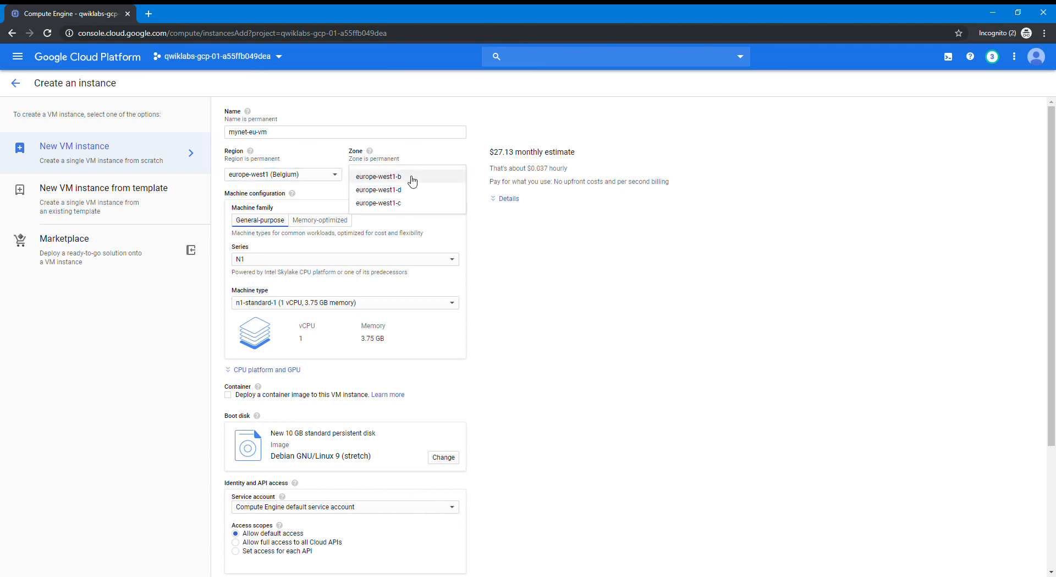
{"action": "left_click", "coordinate": [410, 203]}
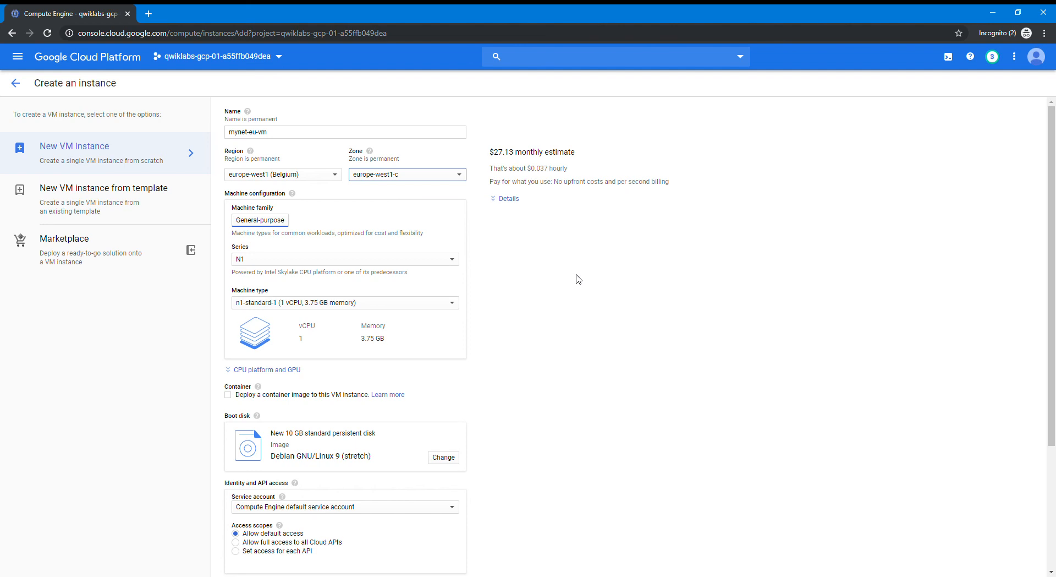
{"action": "left_click", "coordinate": [318, 175]}
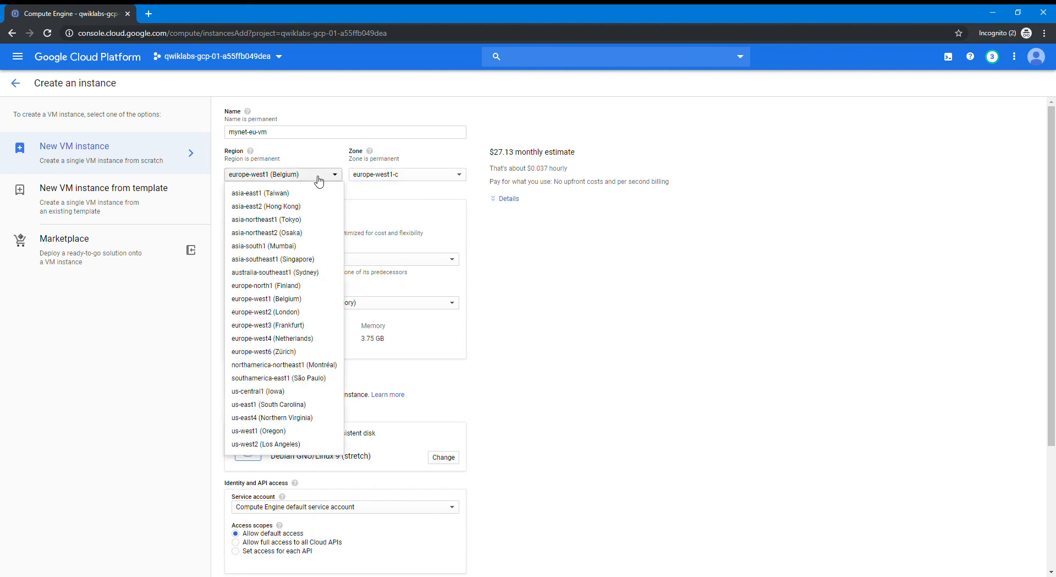
{"action": "left_click", "coordinate": [590, 282]}
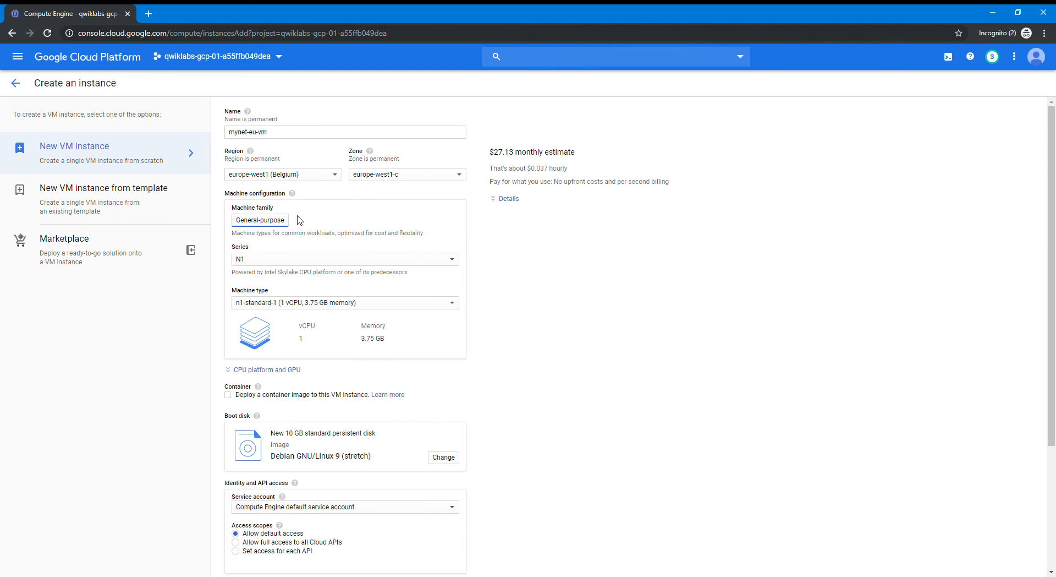
Set the machine type of mynet-eu-vm to f1-micro and create the instance.
{"action": "left_click", "coordinate": [277, 302]}
{"action": "left_click", "coordinate": [263, 367]}
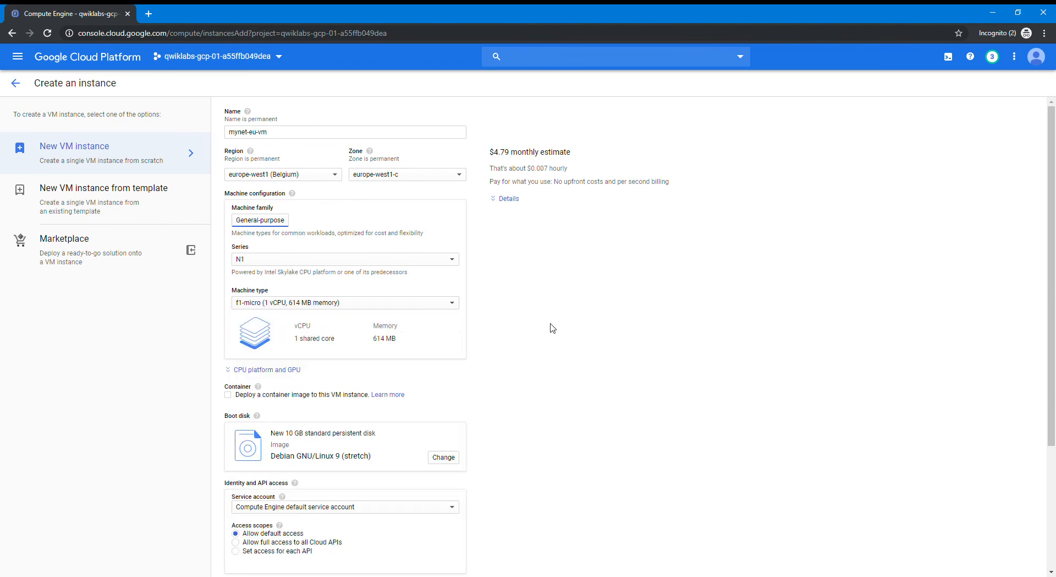
{"action": "scroll", "coordinate": [542, 360], "scroll_direction": "down", "scroll_amount": 1}
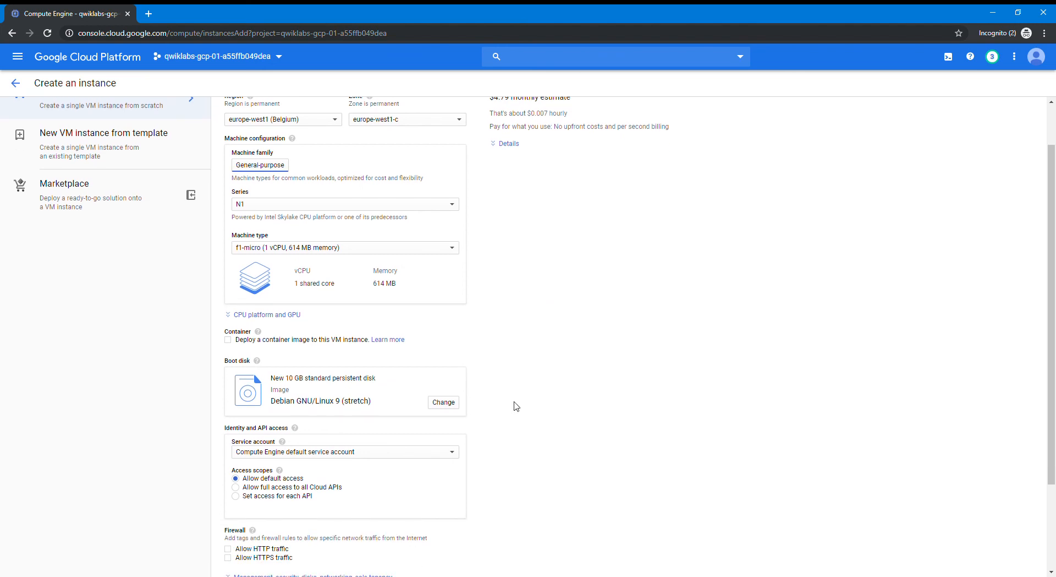
{"action": "scroll", "coordinate": [530, 382], "scroll_direction": "down", "scroll_amount": 2}
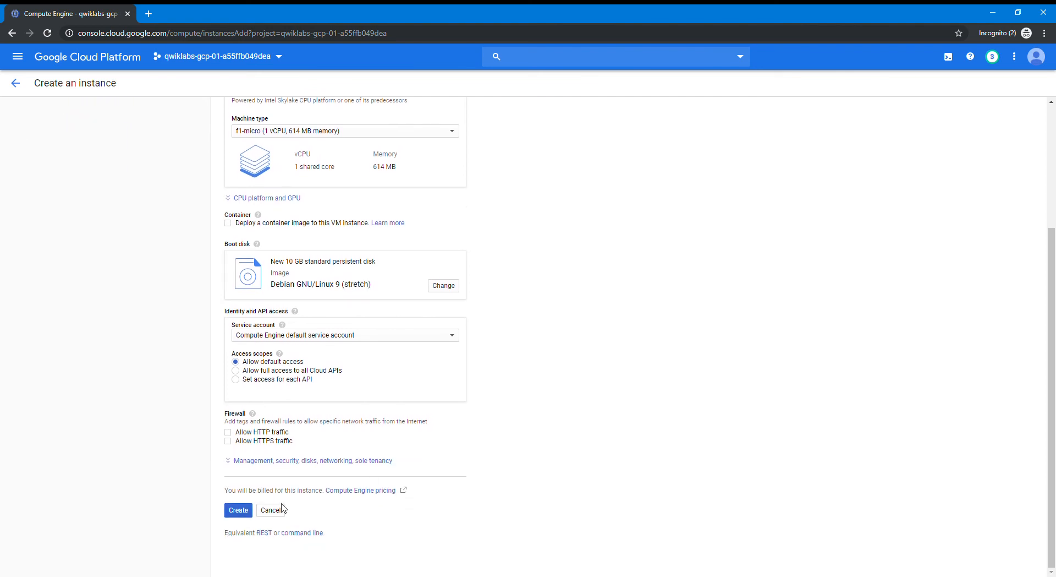
{"action": "left_click", "coordinate": [247, 511]}
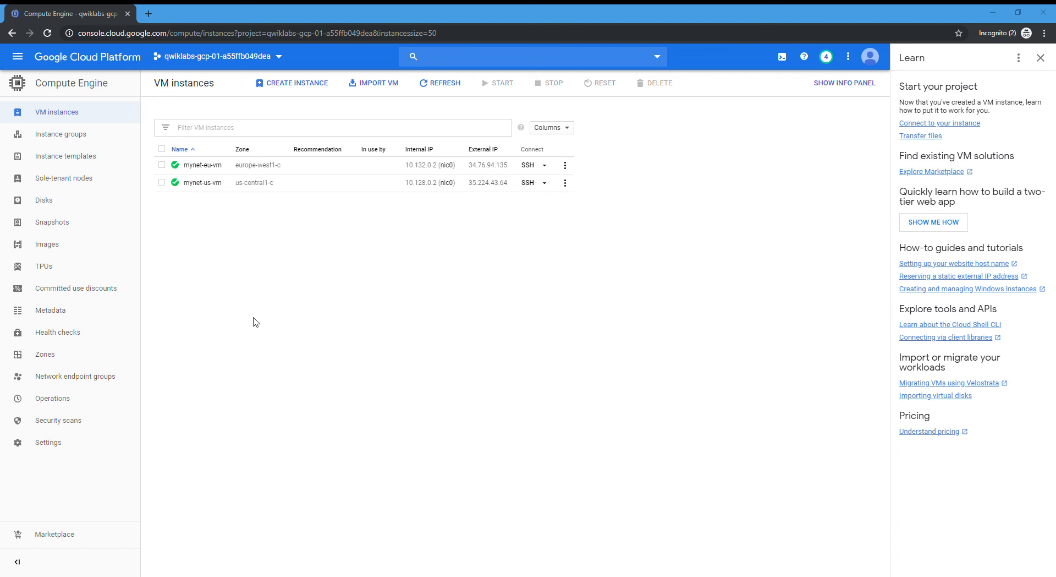
Reopen the Compute Engine VM instances page to view both instances.
{"action": "left_click", "coordinate": [27, 64]}
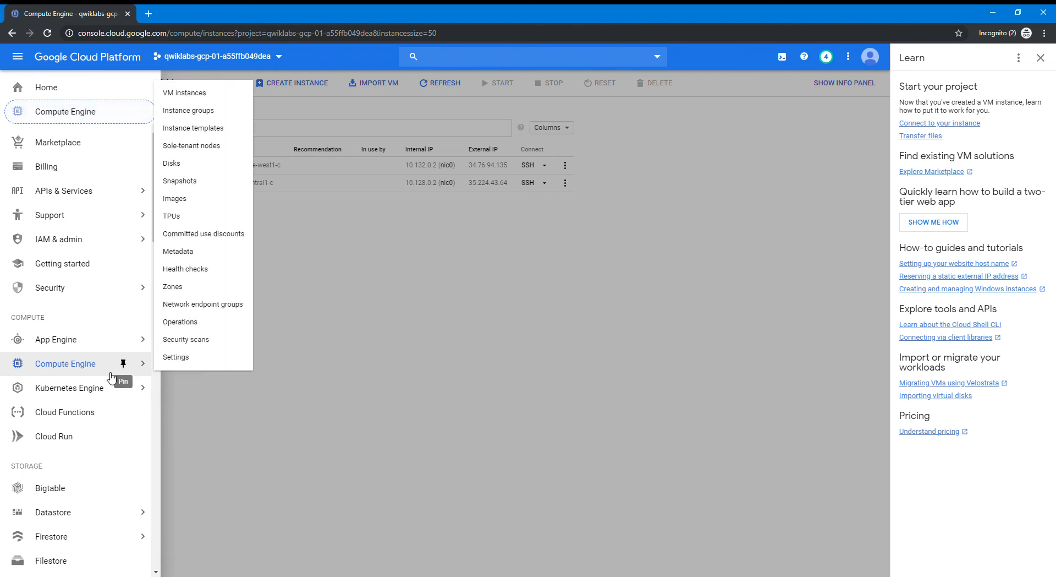
{"action": "mouse_move", "coordinate": [82, 365]}
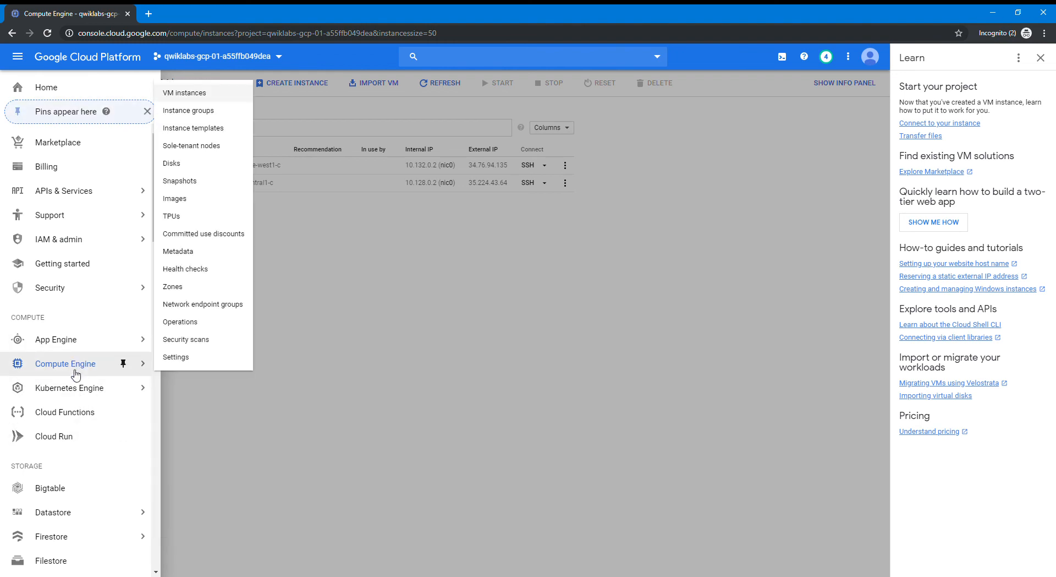
{"action": "left_click", "coordinate": [172, 97]}
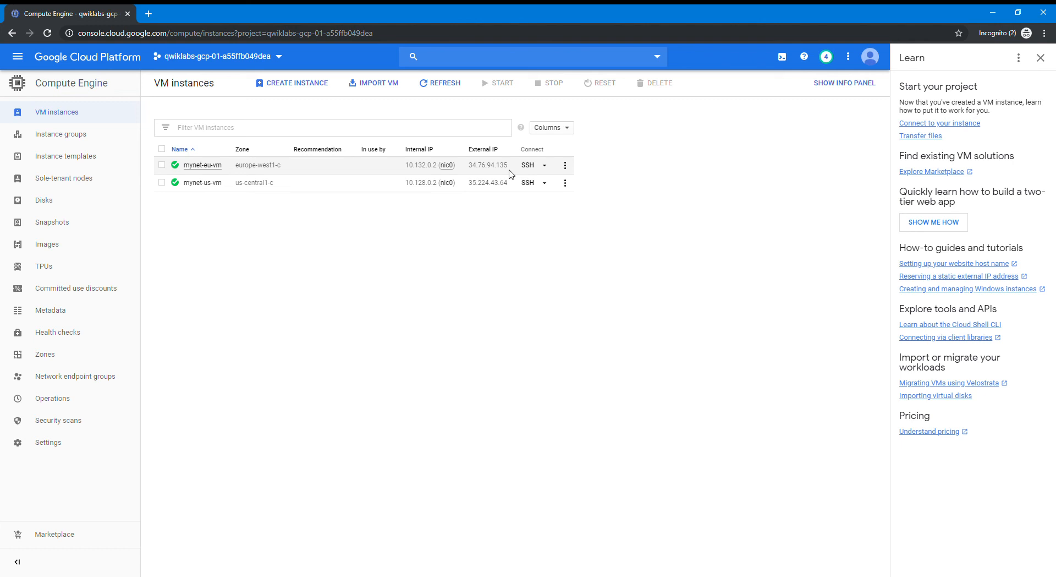
Clear the selection of mynet-eu-vm and open an SSH session to mynet-us-vm.
{"action": "left_click_drag", "start_coordinate": [510, 165], "coordinate": [172, 171]}
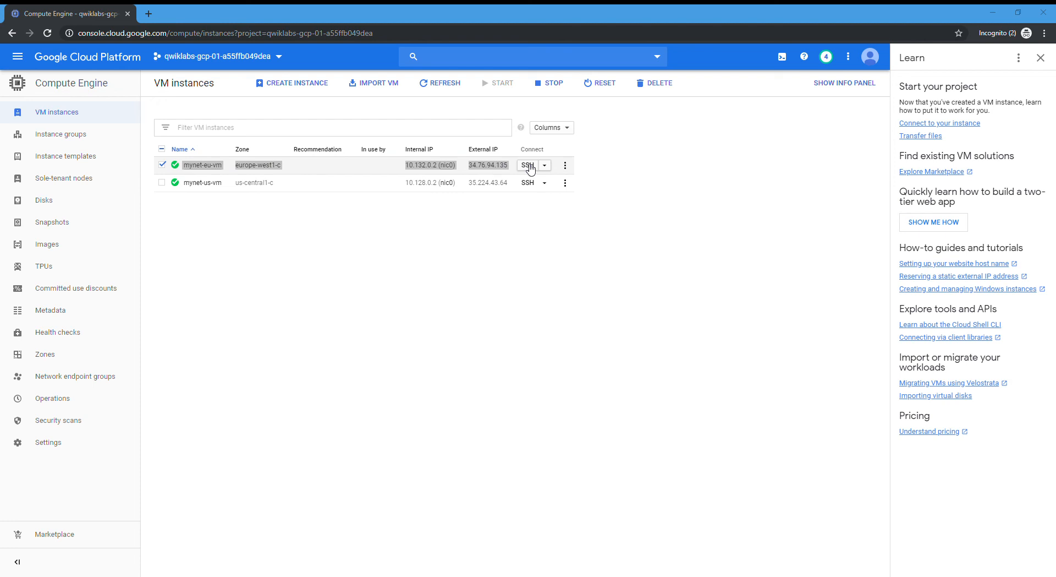
{"action": "left_click", "coordinate": [342, 230]}
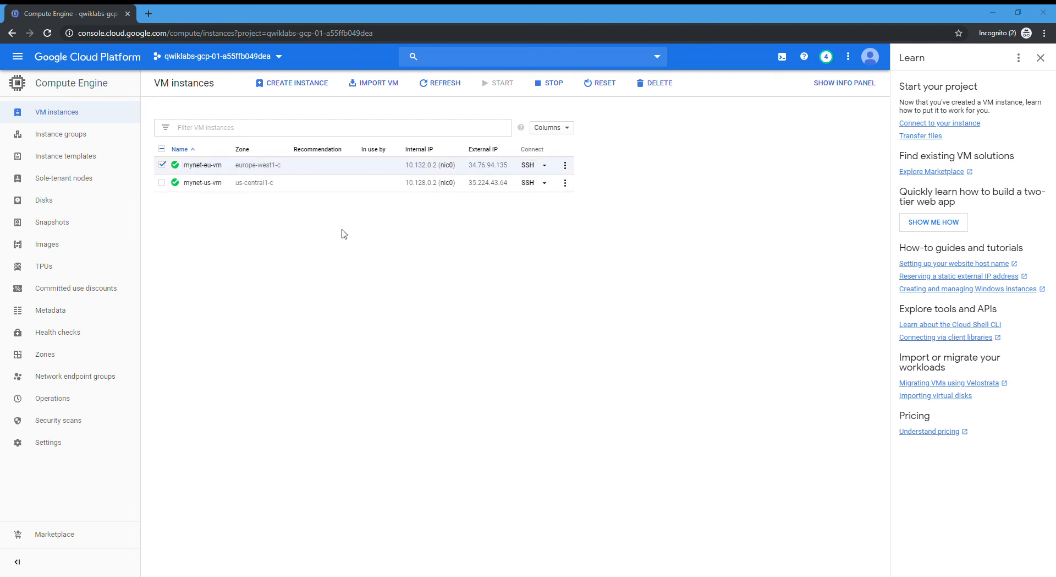
{"action": "left_click", "coordinate": [162, 165]}
{"action": "left_click", "coordinate": [529, 182]}
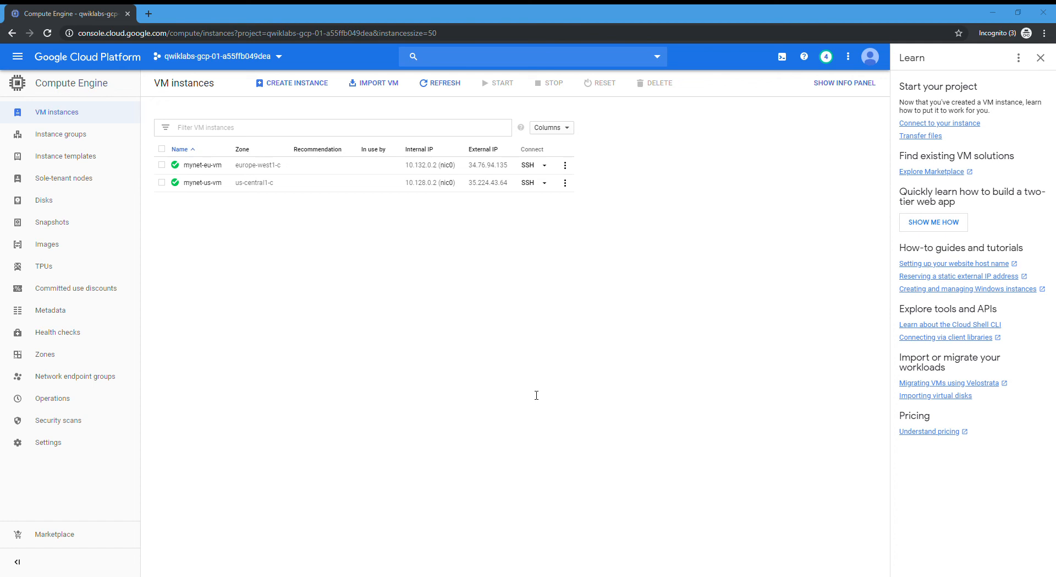
Go to the VPC networks page and open the details of mynetwork.
{"action": "left_click", "coordinate": [28, 64]}
{"action": "scroll", "coordinate": [74, 471], "scroll_direction": "down", "scroll_amount": 4}
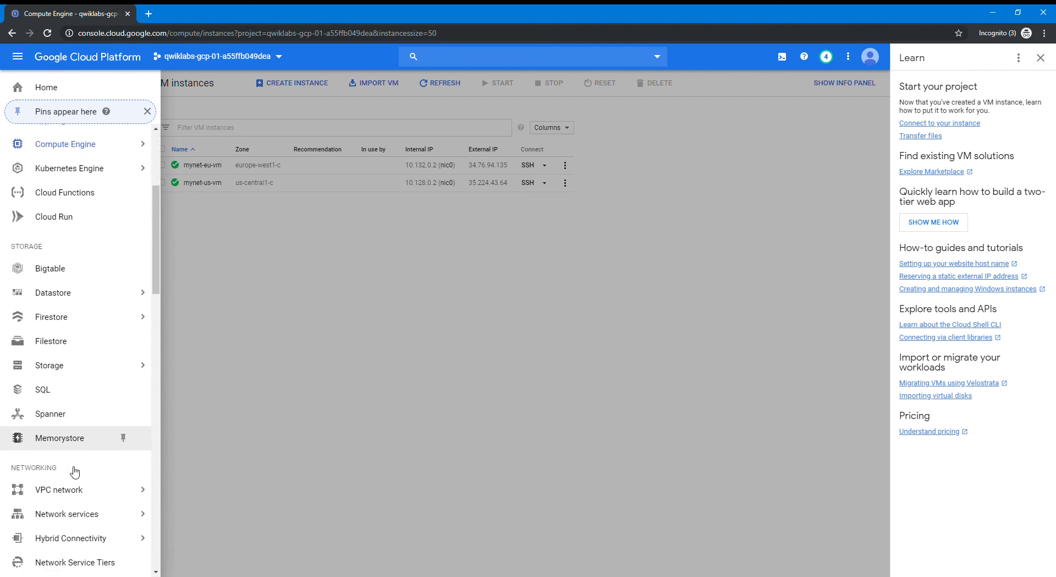
{"action": "scroll", "coordinate": [82, 487], "scroll_direction": "down", "scroll_amount": 1}
{"action": "mouse_move", "coordinate": [94, 443]}
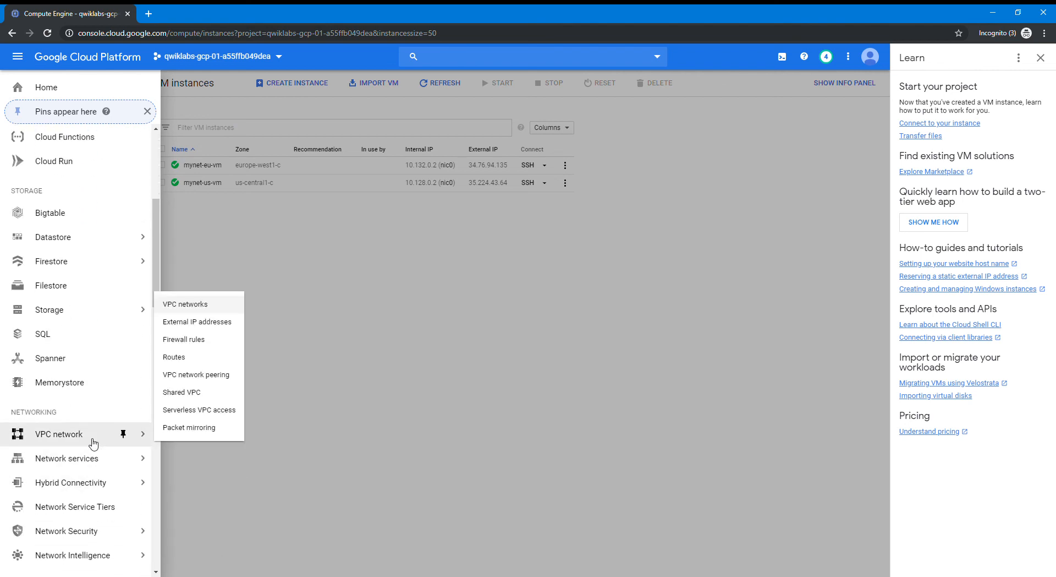
{"action": "left_click", "coordinate": [186, 304]}
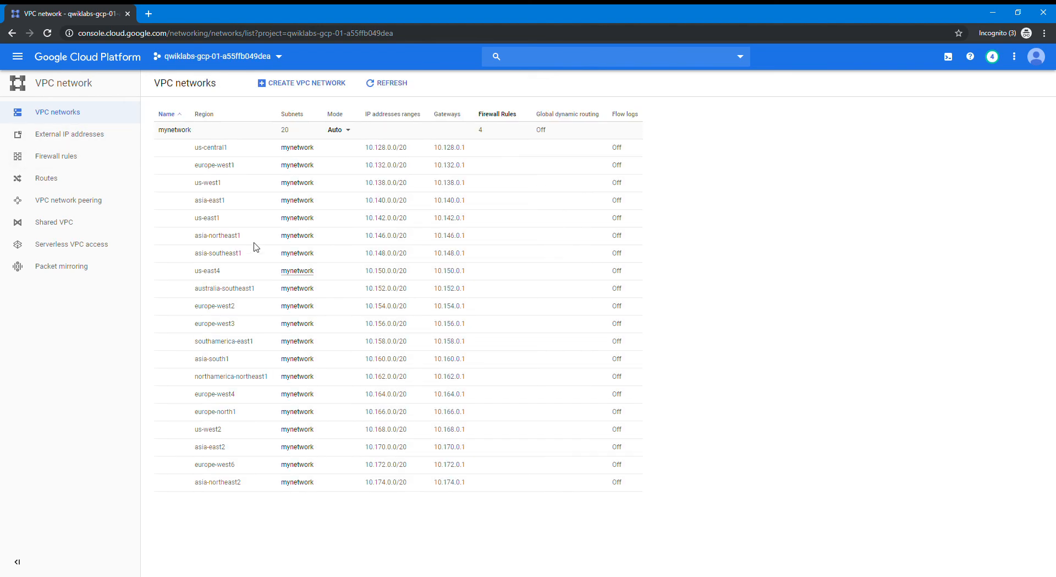
{"action": "left_click", "coordinate": [180, 133]}
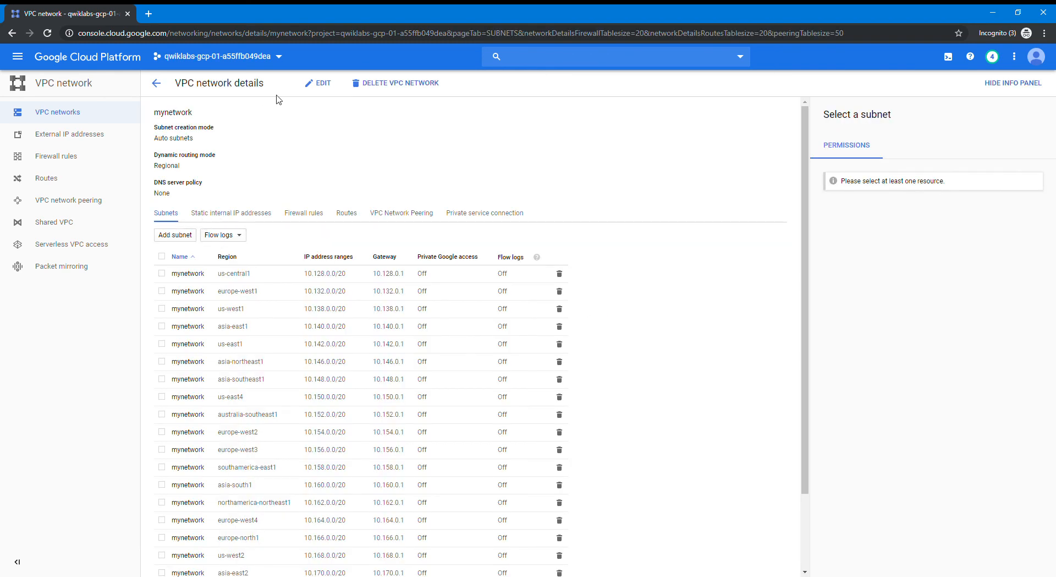
Edit mynetwork to set its subnet creation mode to Custom and save the change.
{"action": "left_click", "coordinate": [321, 83]}
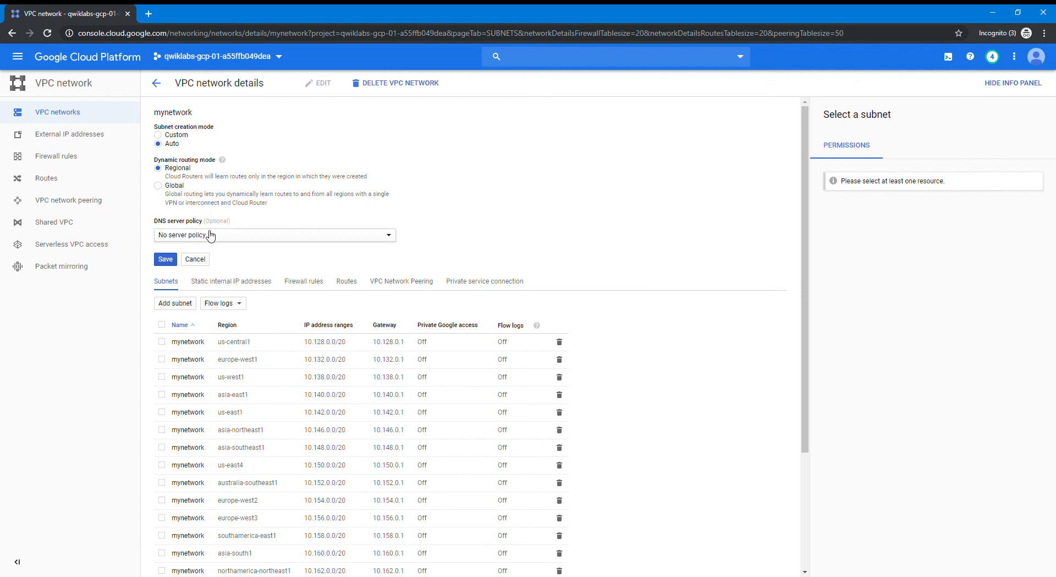
{"action": "left_click", "coordinate": [177, 138]}
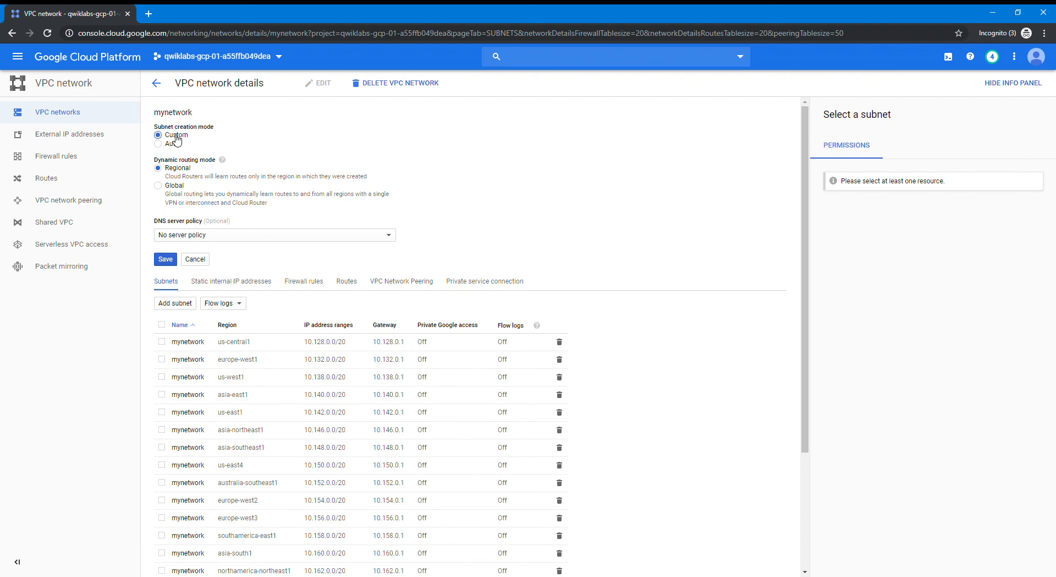
{"action": "left_click", "coordinate": [168, 259]}
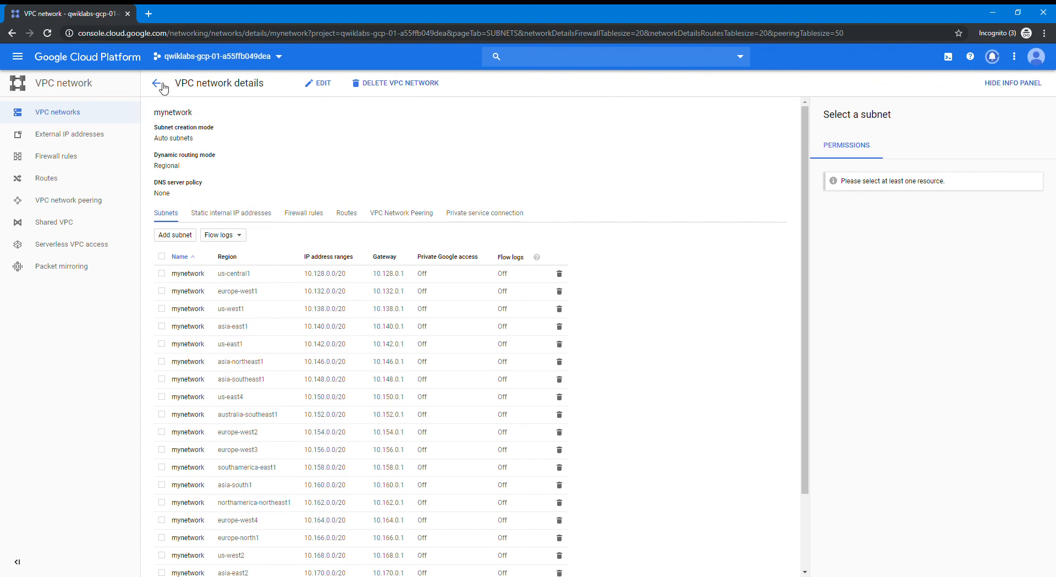
Return to the VPC networks list, check the mode of mynetwork and refresh the list.
{"action": "left_click", "coordinate": [161, 87]}
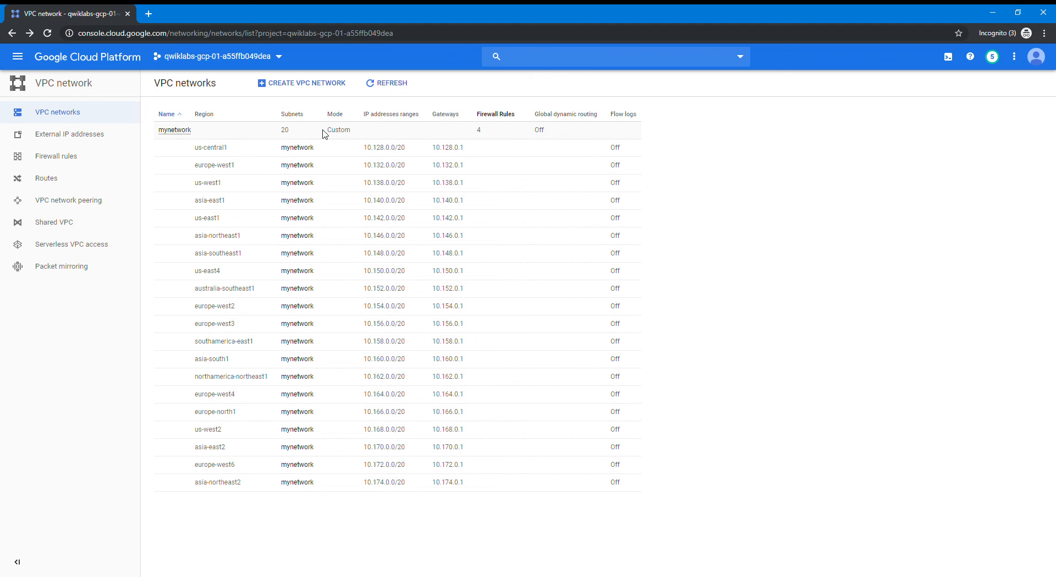
{"action": "left_click_drag", "start_coordinate": [323, 130], "coordinate": [360, 130]}
{"action": "left_click", "coordinate": [734, 171]}
{"action": "left_click", "coordinate": [390, 82]}
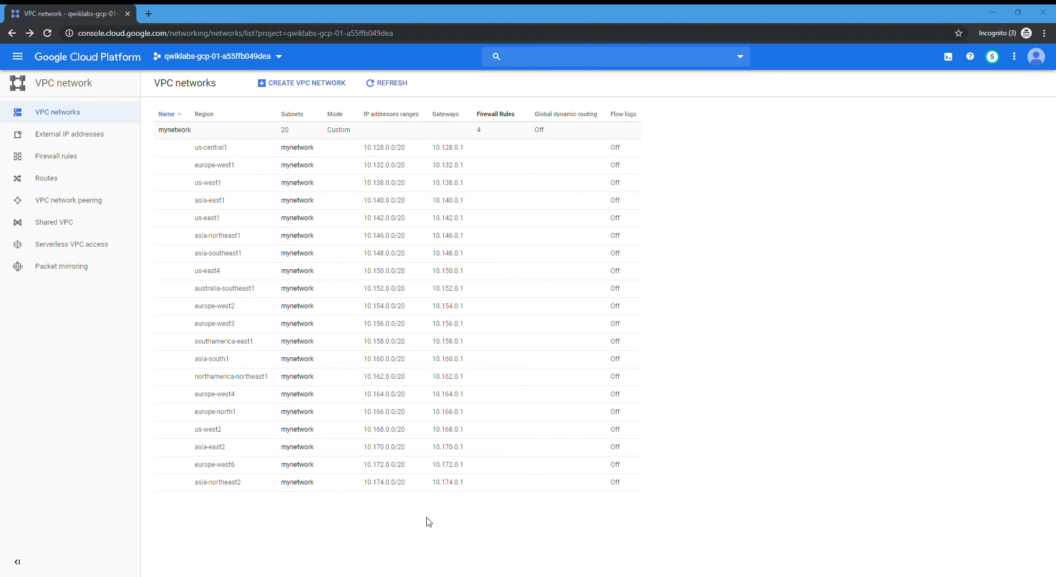
{"action": "left_click", "coordinate": [509, 526]}
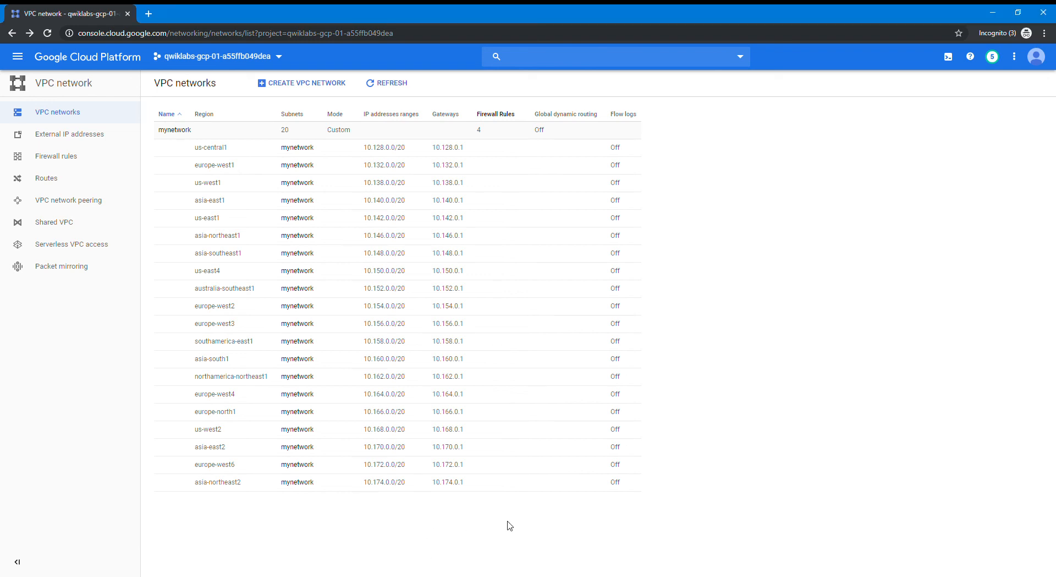